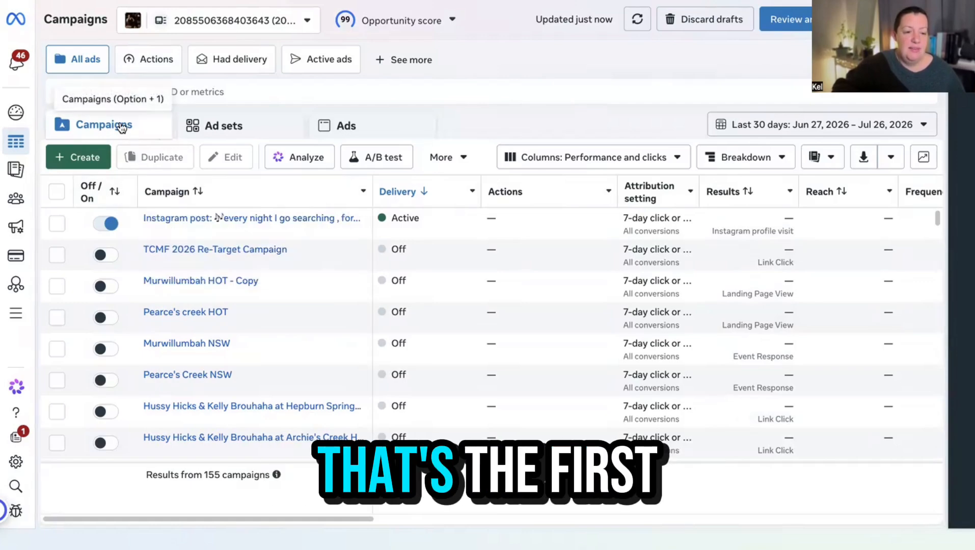
Step: Start creating a new auction campaign with Awareness as the initially selected objective
left_click(94, 158)
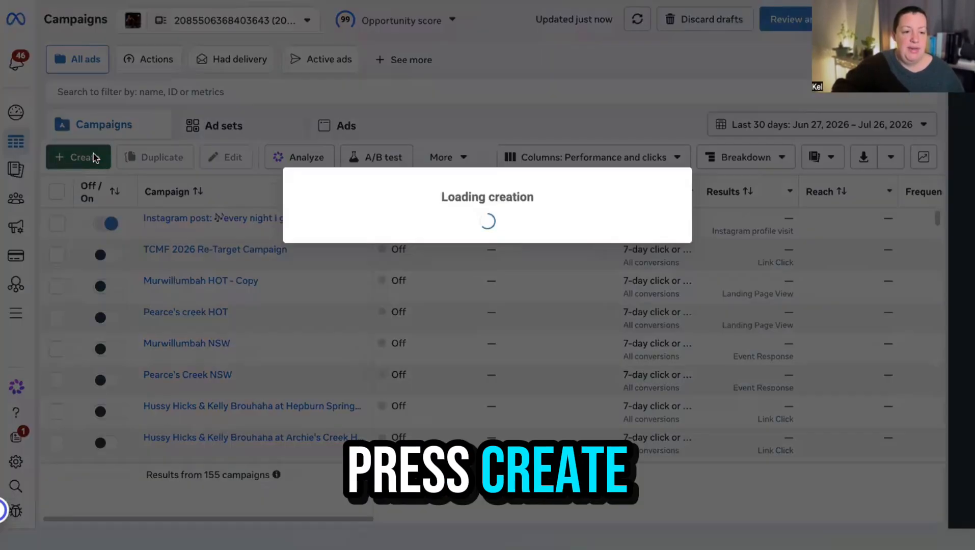
left_click(303, 162)
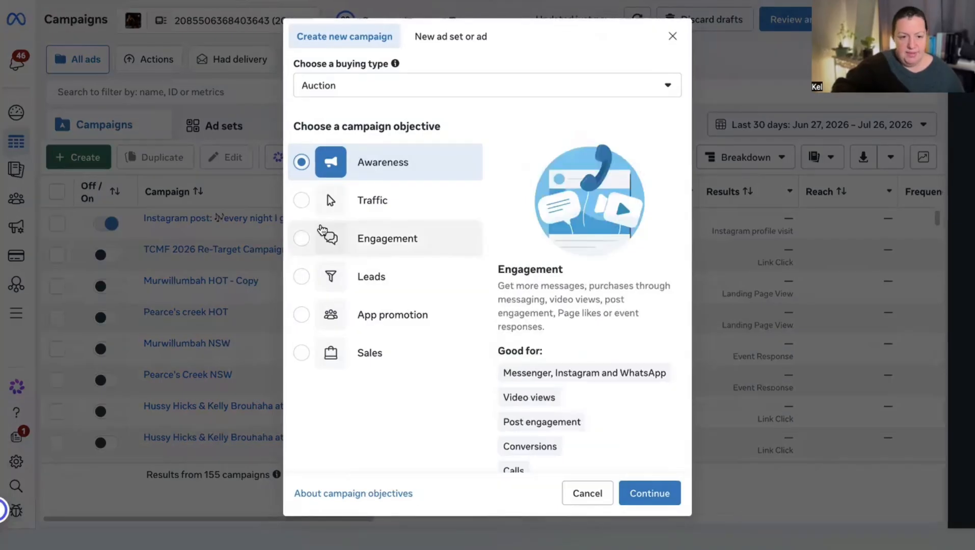
Step: Examine the Traffic, Engagement, Leads, App promotion and Sales campaign objectives and what each is good for
left_click(303, 200)
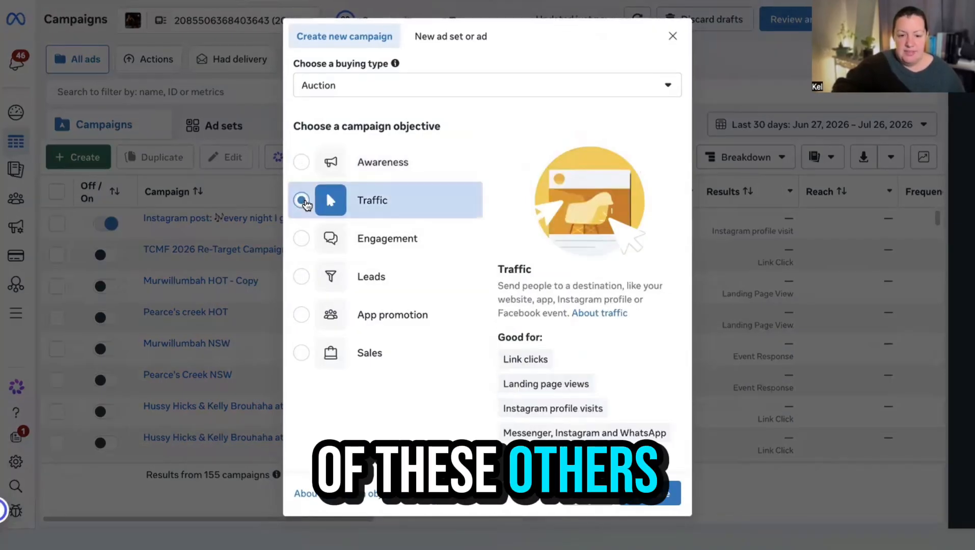
left_click(301, 238)
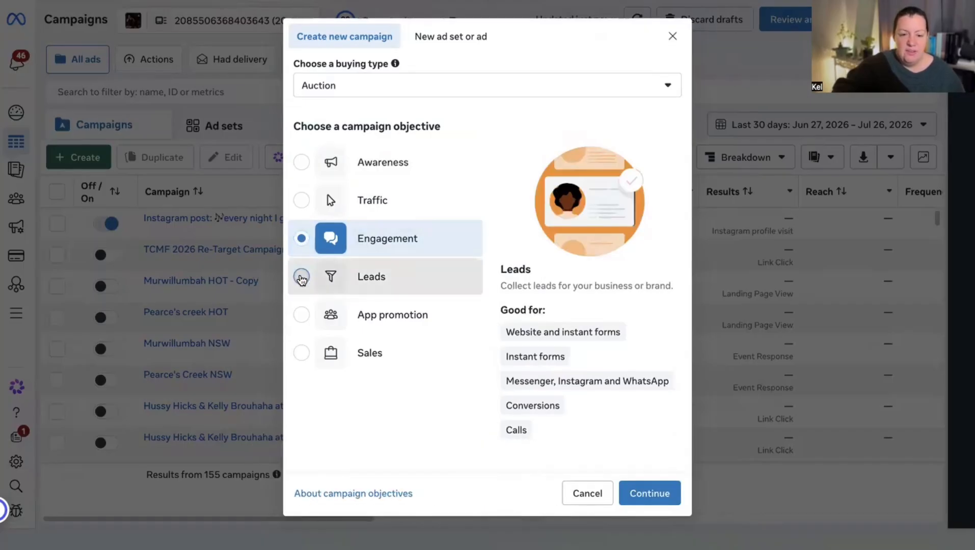
left_click(302, 278)
left_click(301, 315)
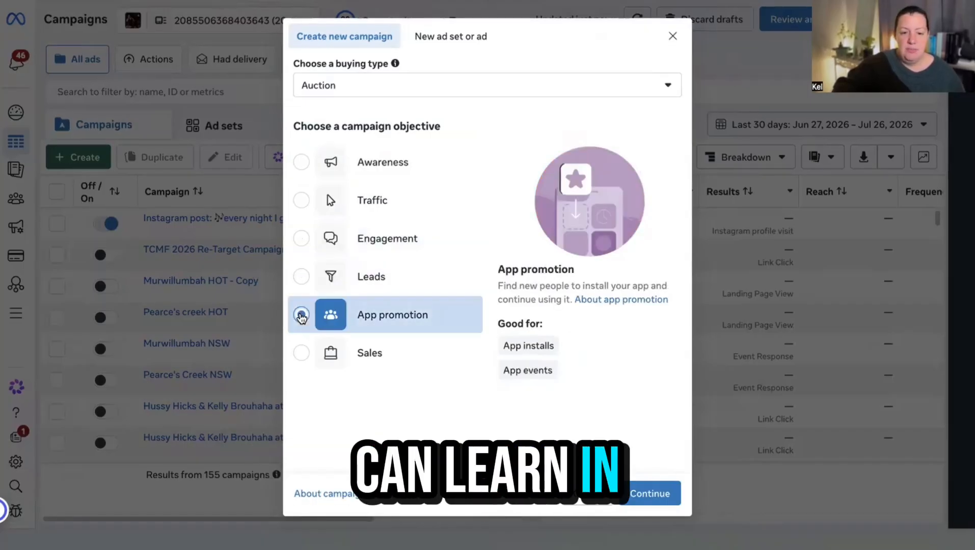
left_click(301, 352)
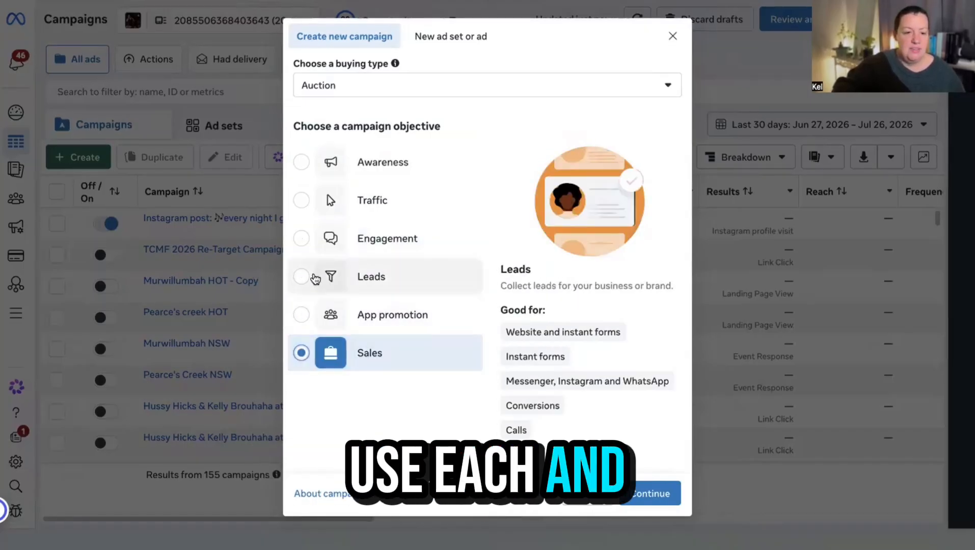
left_click(303, 238)
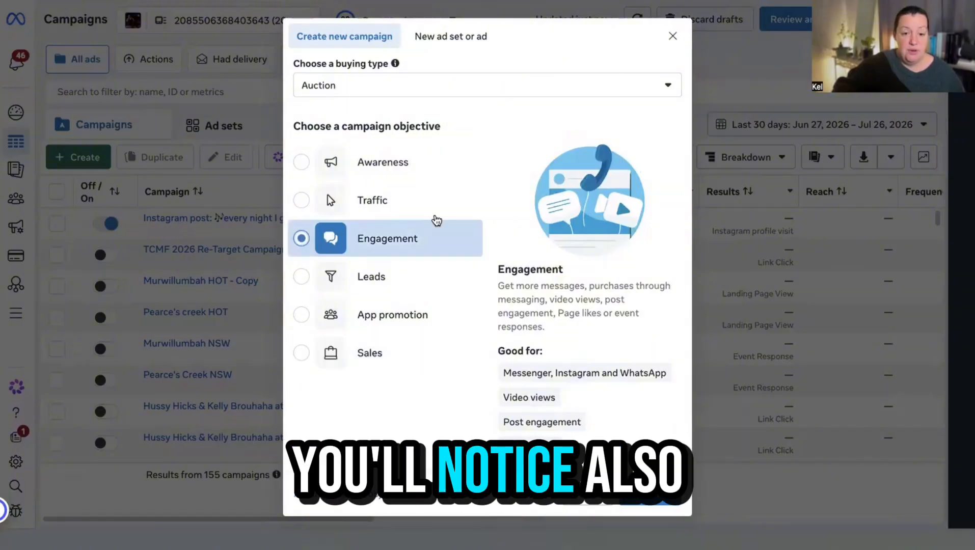
scroll(583, 327, "down", 1)
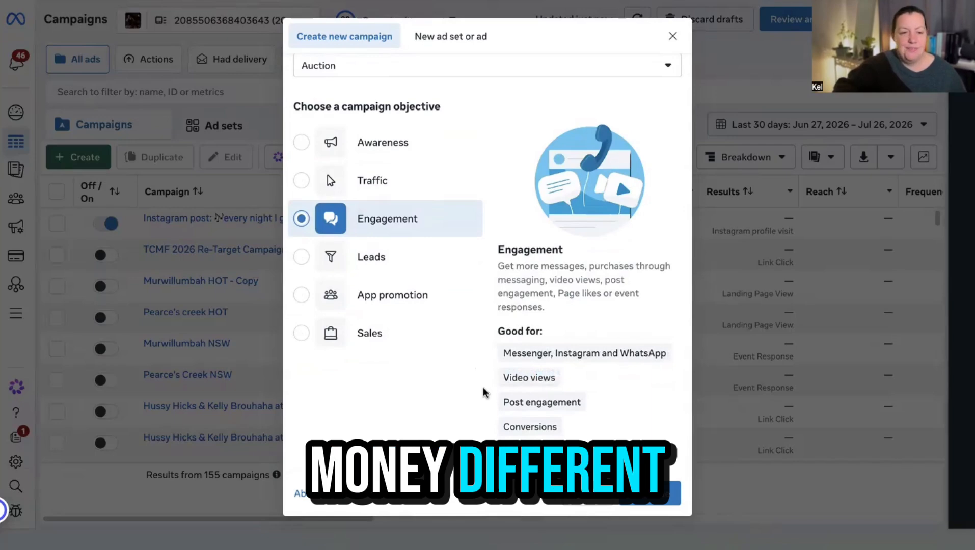
Step: Choose Awareness as the campaign objective and continue to the campaign settings
mouse_move(316, 179)
left_click(301, 143)
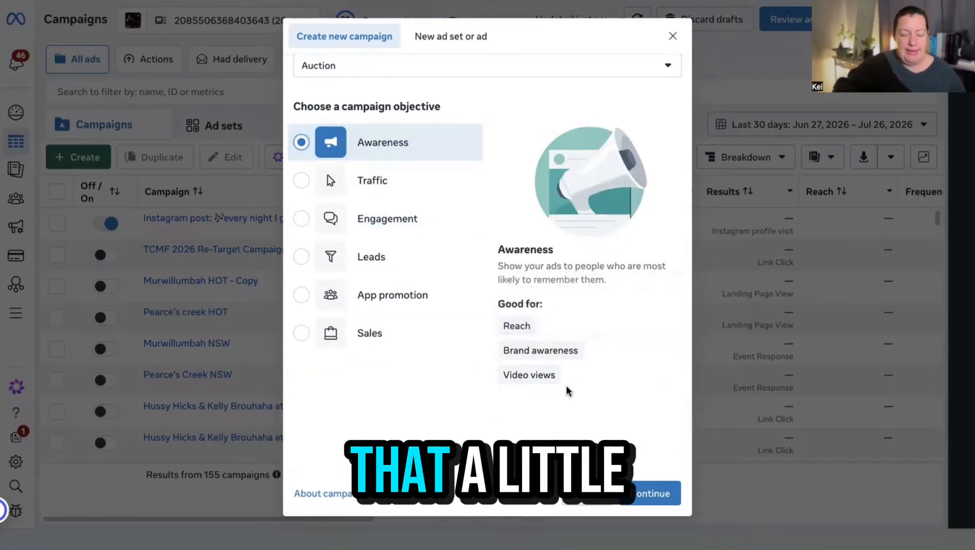
left_click(644, 493)
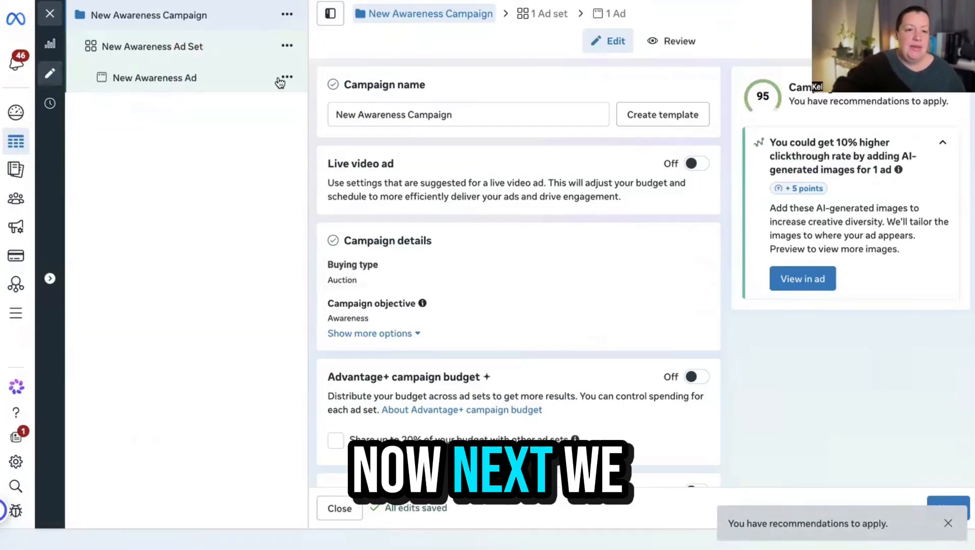
Step: Name the campaign VV followed by the artist's first name, keep its other settings, and continue to the ad set
triple_click(434, 110)
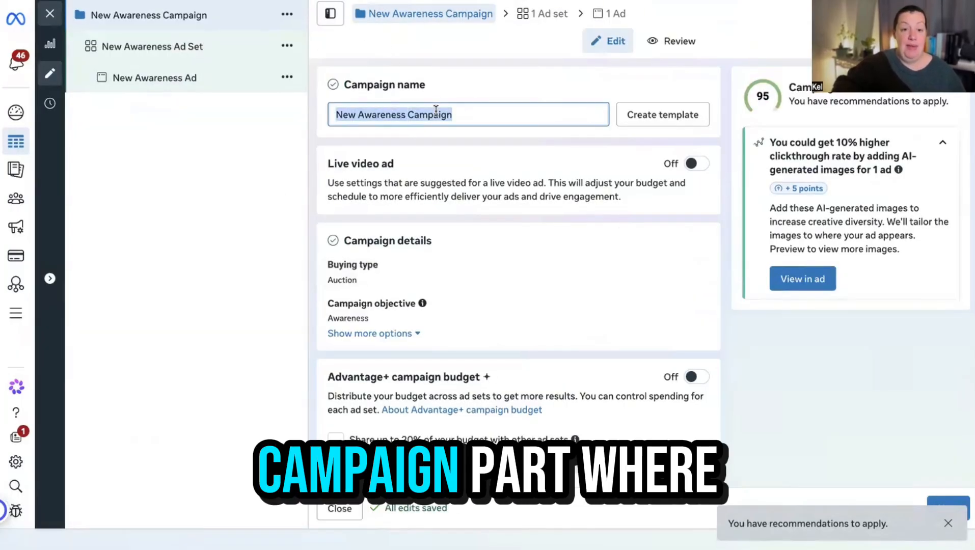
type("V")
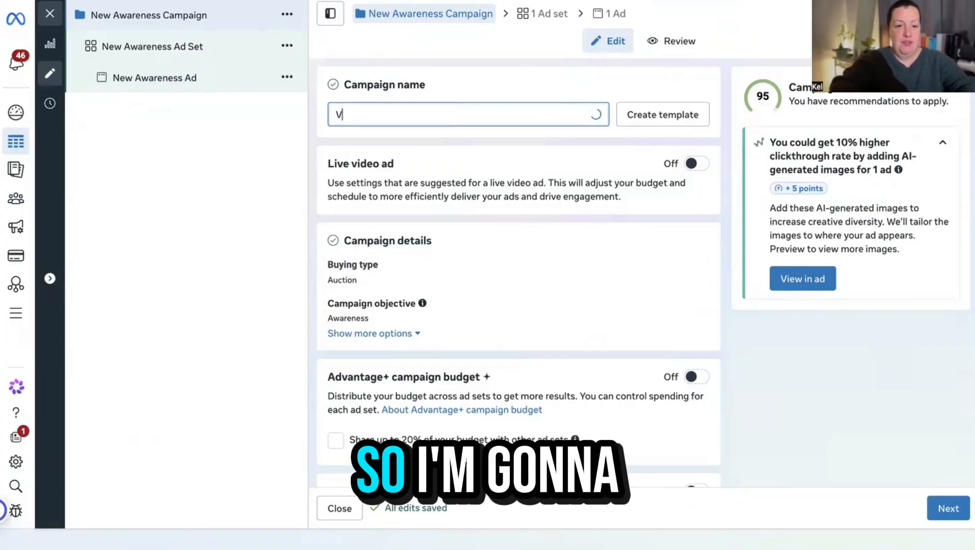
type("V Kel")
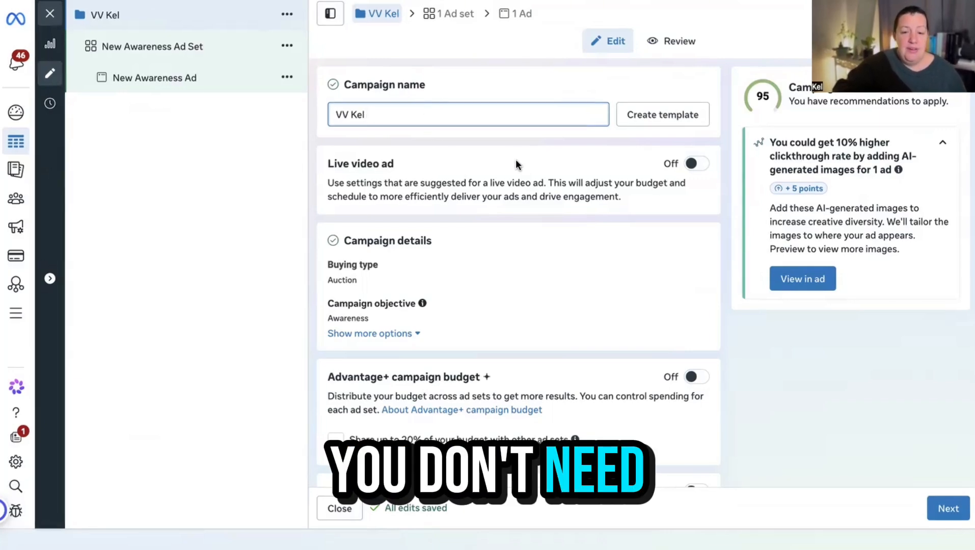
scroll(515, 163, "down", 1)
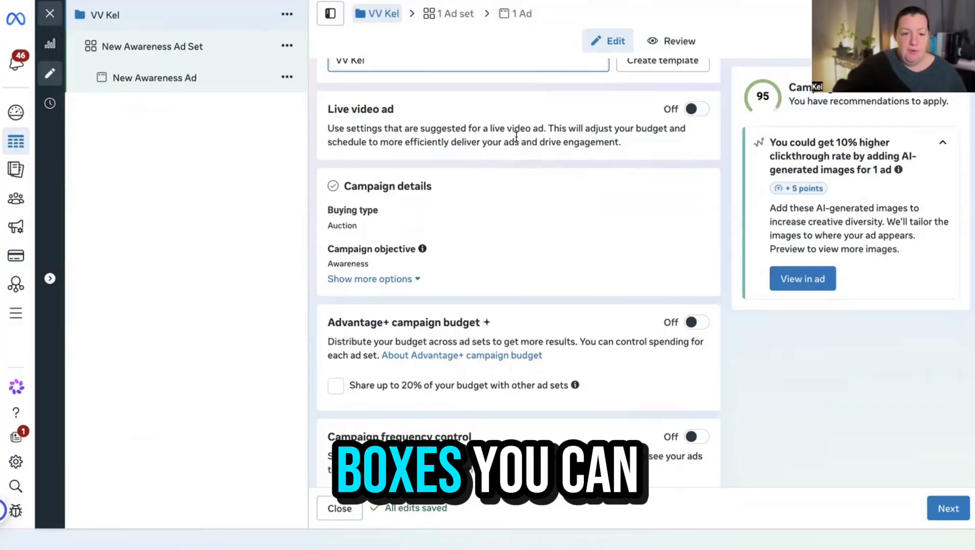
scroll(530, 216, "down", 2)
scroll(530, 220, "down", 3)
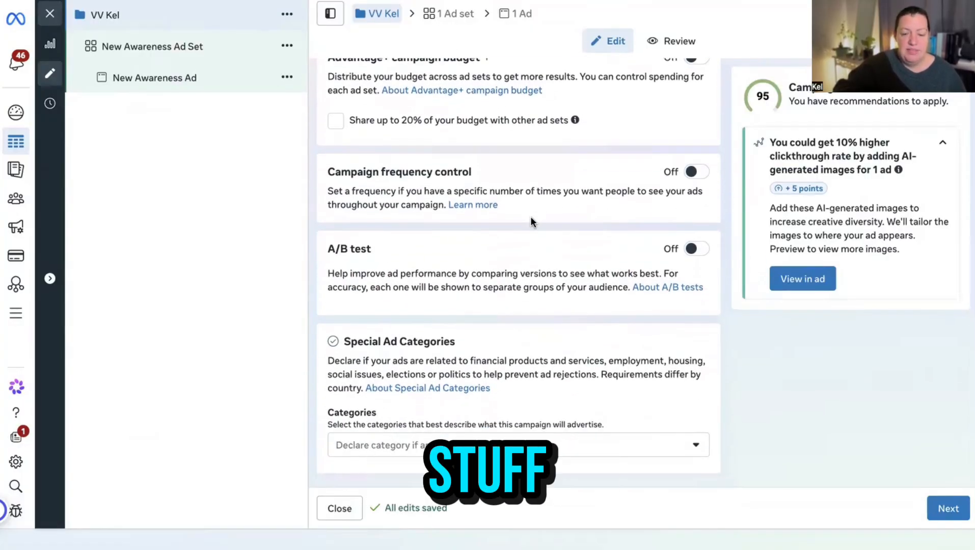
left_click(940, 508)
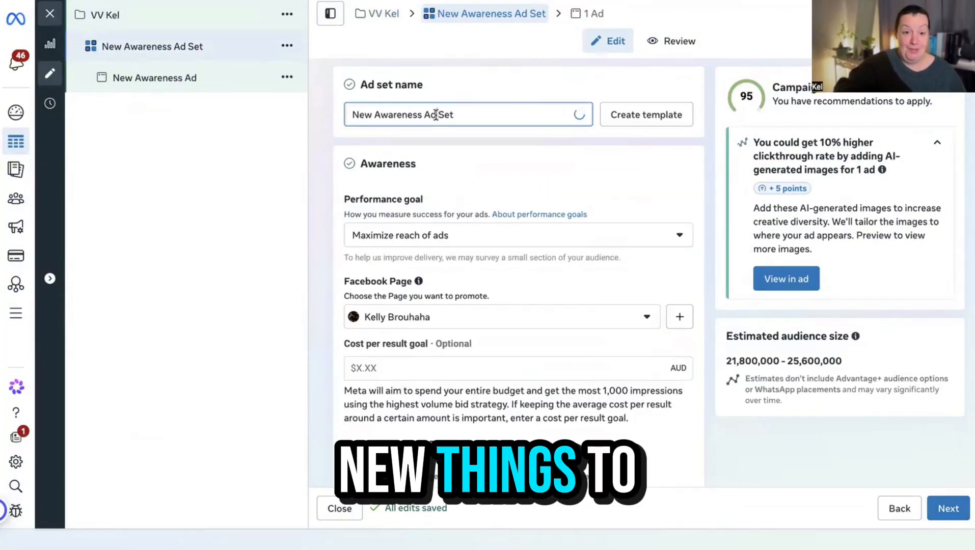
Step: Rename the ad set with VV followed by the artist's first name, matching the campaign name
triple_click(437, 116)
type("V")
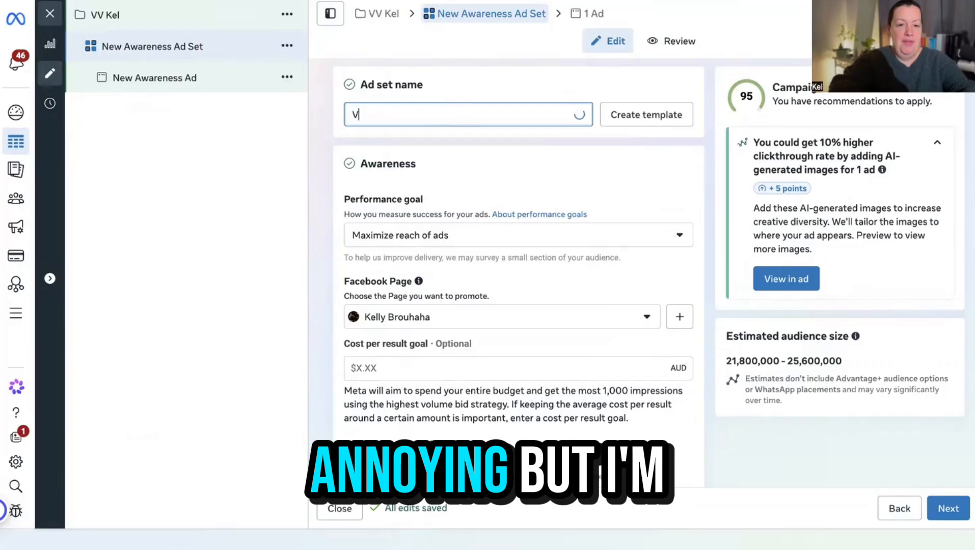
type("V Kel")
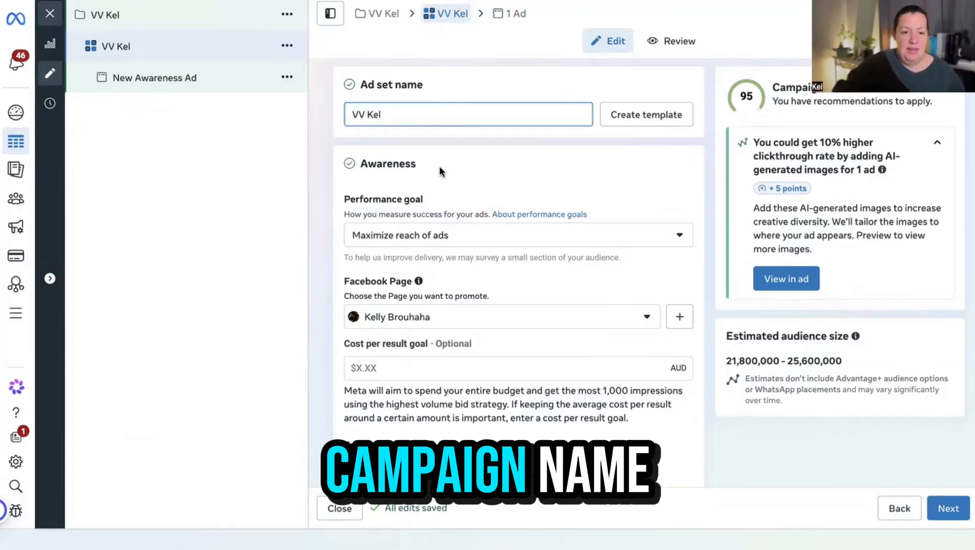
Step: Set the ad set's performance goal to Maximize ThruPlay views
scroll(457, 201, "down", 3)
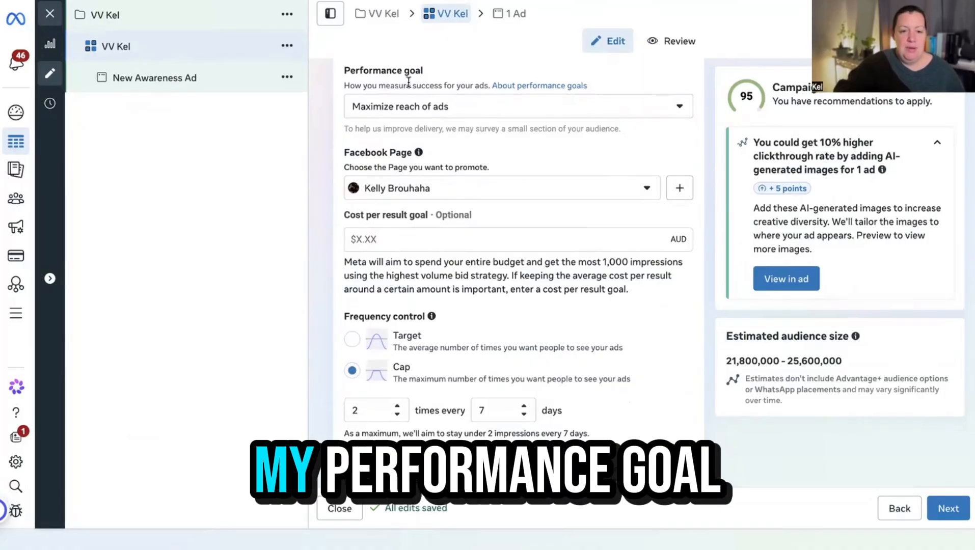
left_click(502, 113)
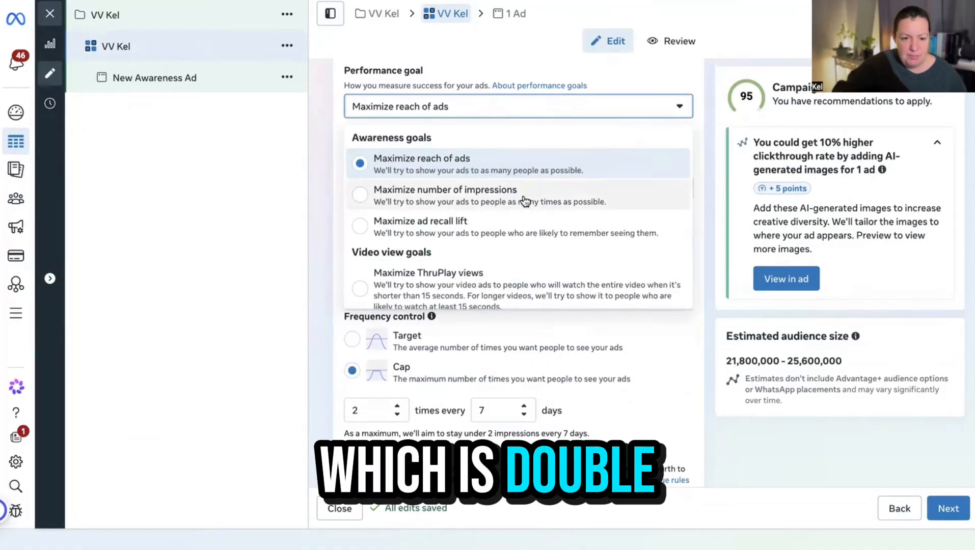
scroll(523, 200, "down", 1)
scroll(429, 174, "up", 1)
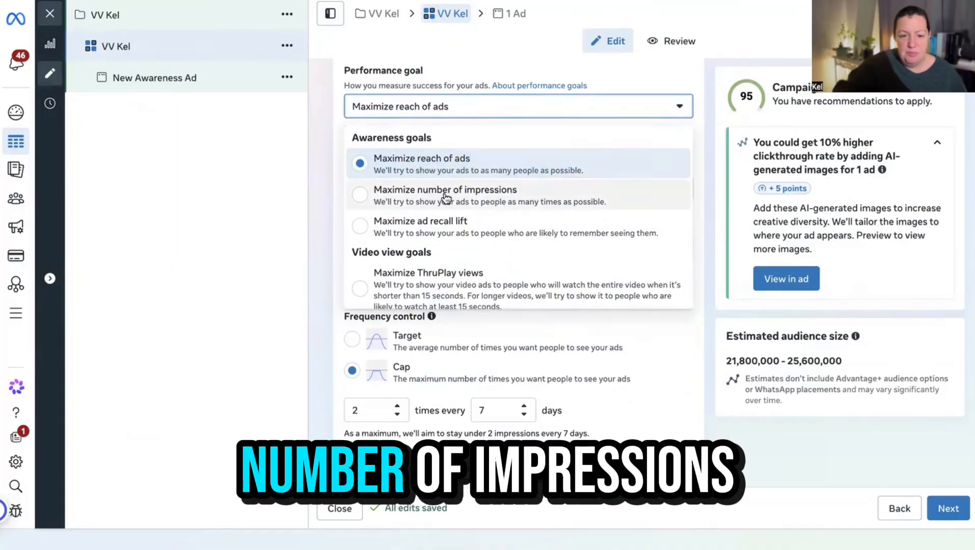
scroll(472, 228, "down", 2)
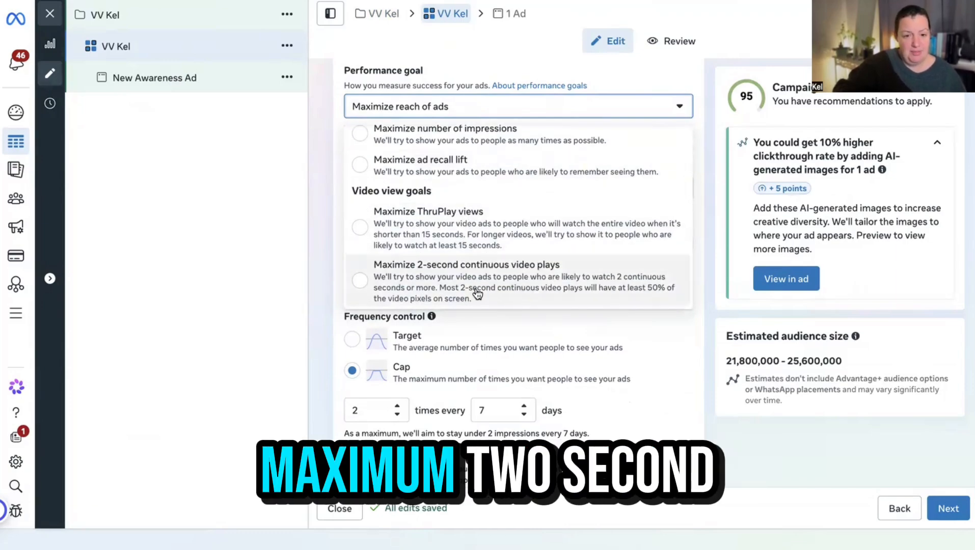
left_click(360, 228)
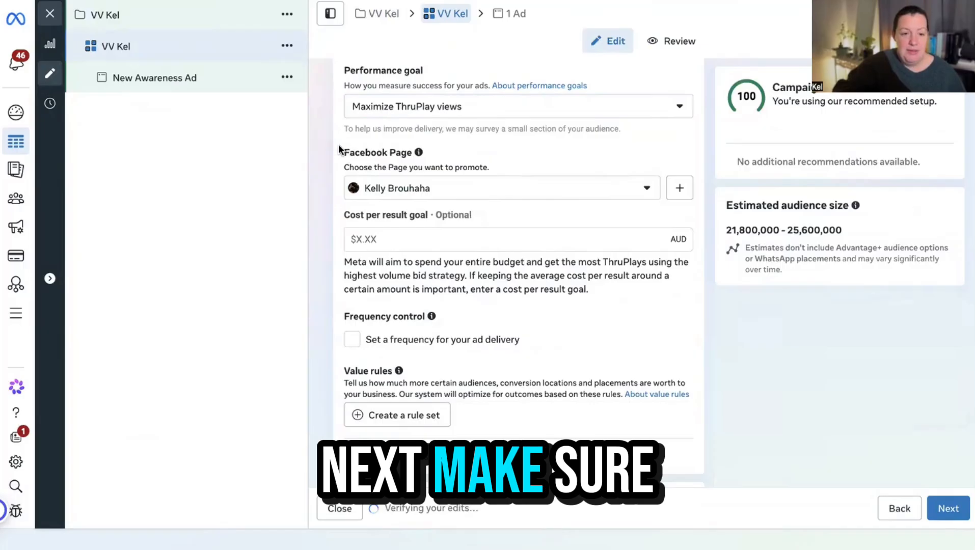
Step: Review the ad set's Facebook Page, frequency control, value rules, dynamic creative, budget and schedule, and audience locations
left_click_drag(342, 152, 444, 146)
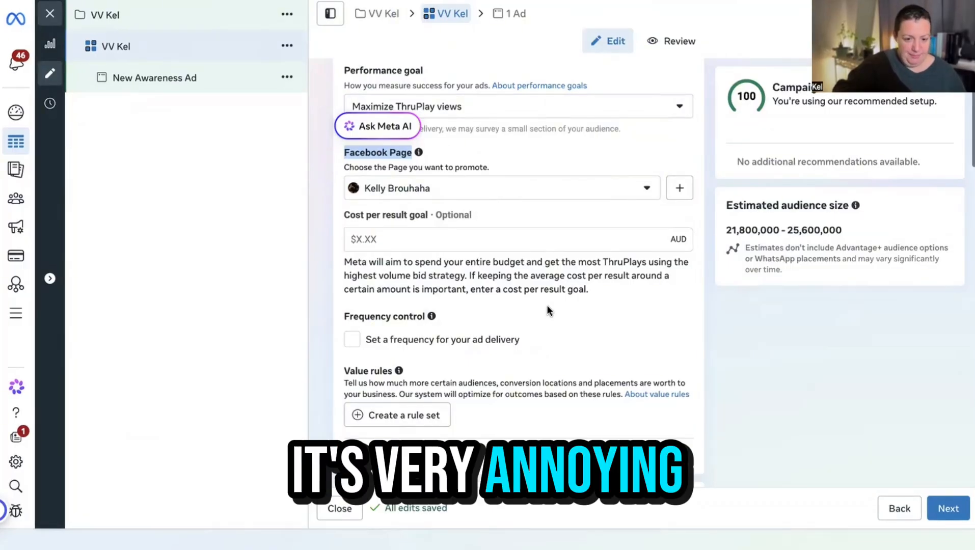
scroll(548, 305, "down", 2)
scroll(577, 213, "down", 2)
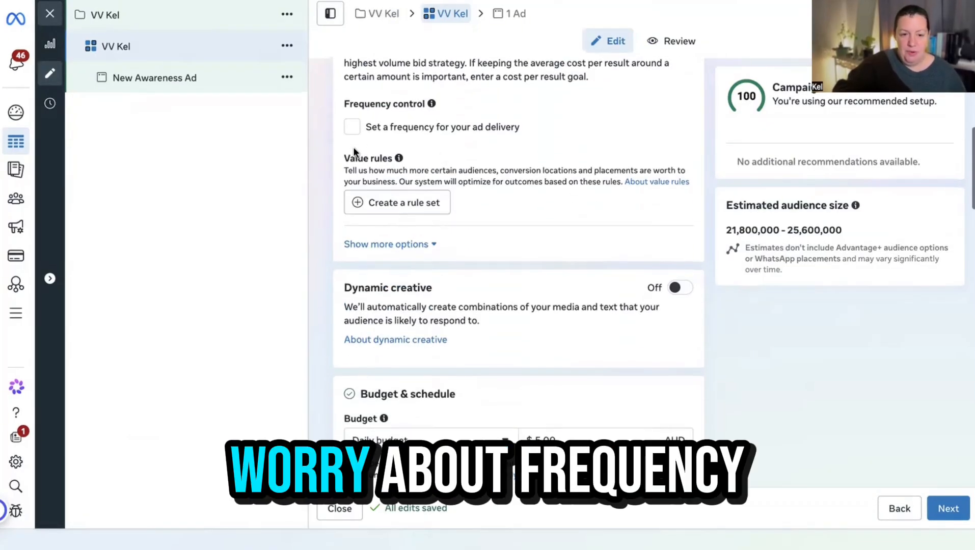
scroll(576, 211, "down", 2)
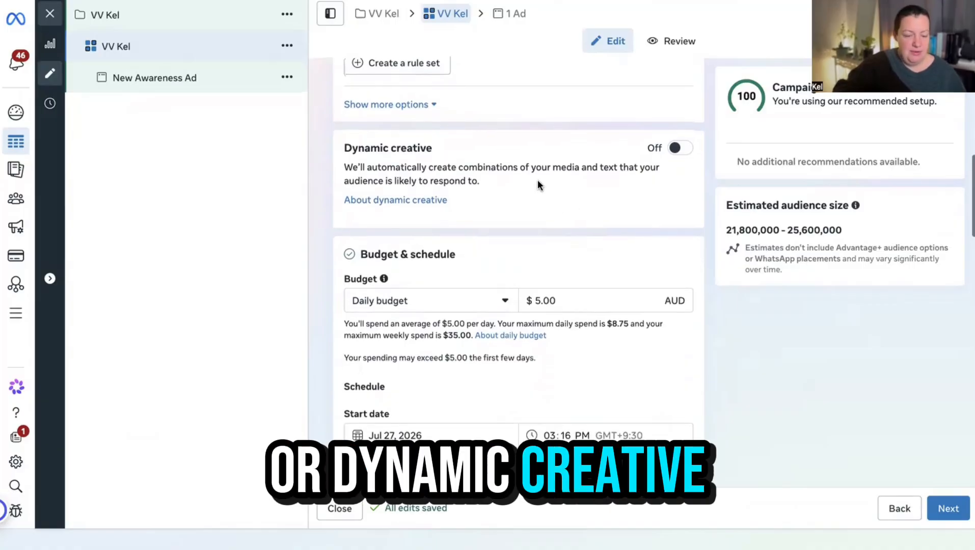
scroll(538, 179, "down", 3)
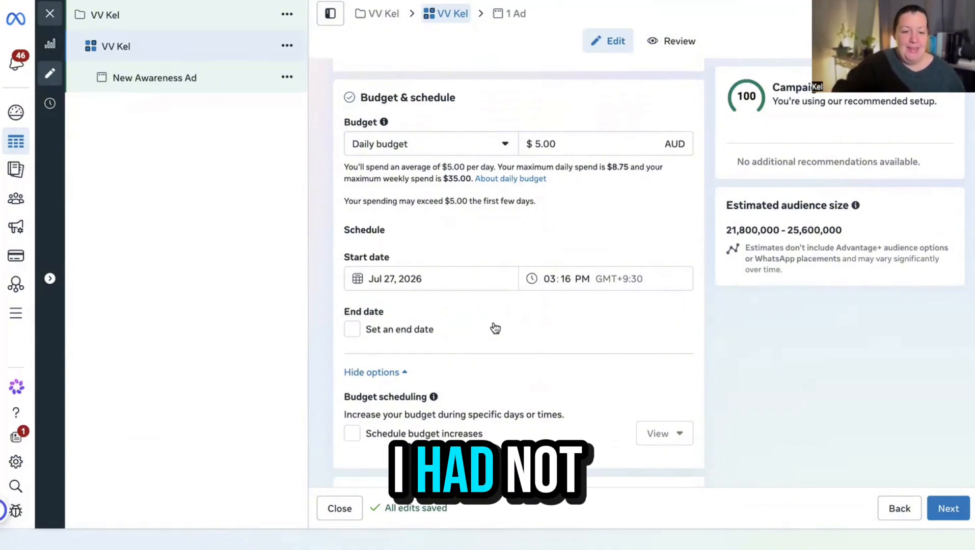
scroll(495, 329, "down", 4)
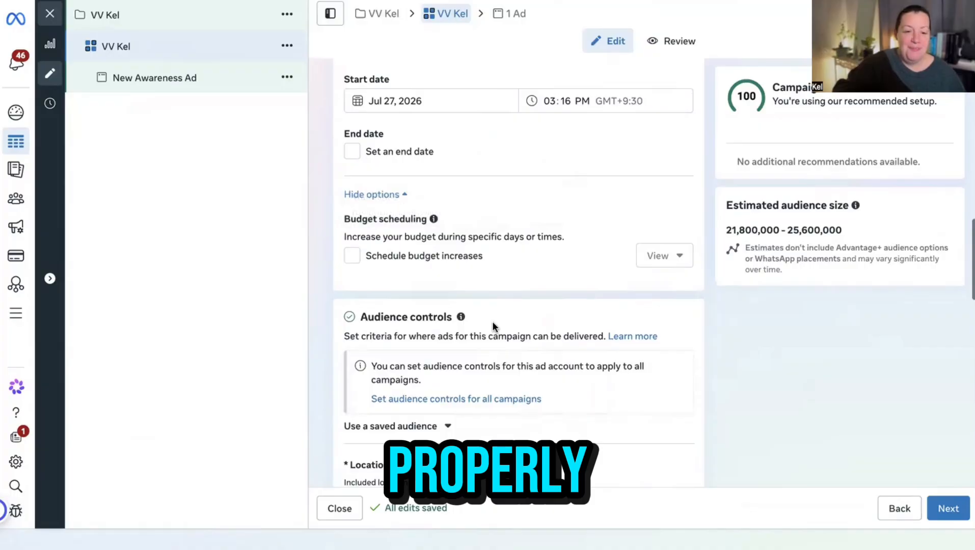
scroll(493, 321, "down", 2)
scroll(492, 321, "down", 2)
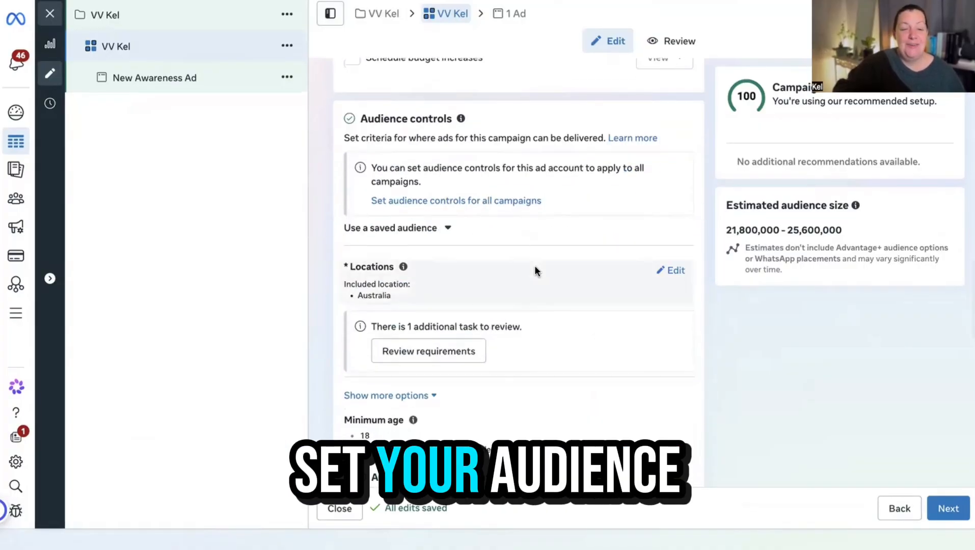
scroll(535, 270, "down", 1)
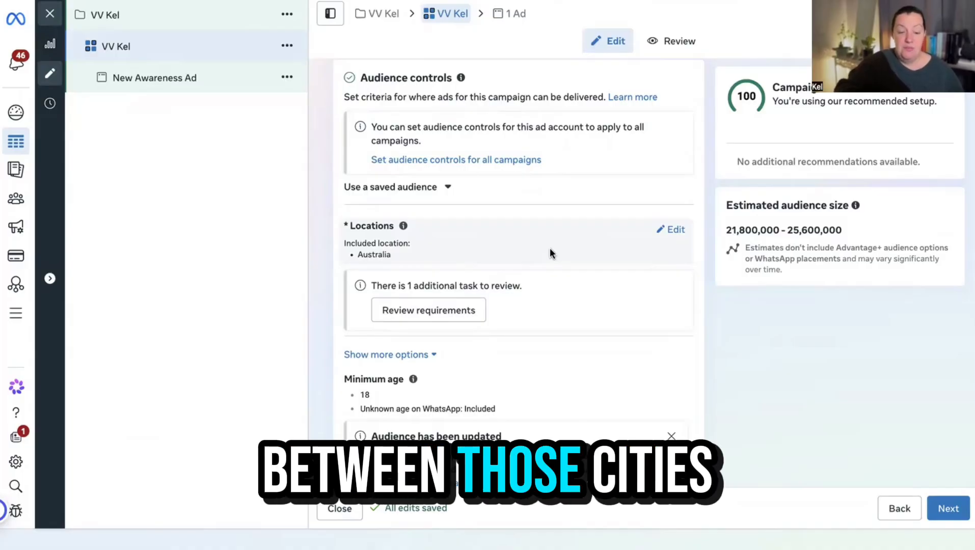
Step: Set the minimum age in the ad set's audience controls to 25
scroll(562, 286, "down", 5)
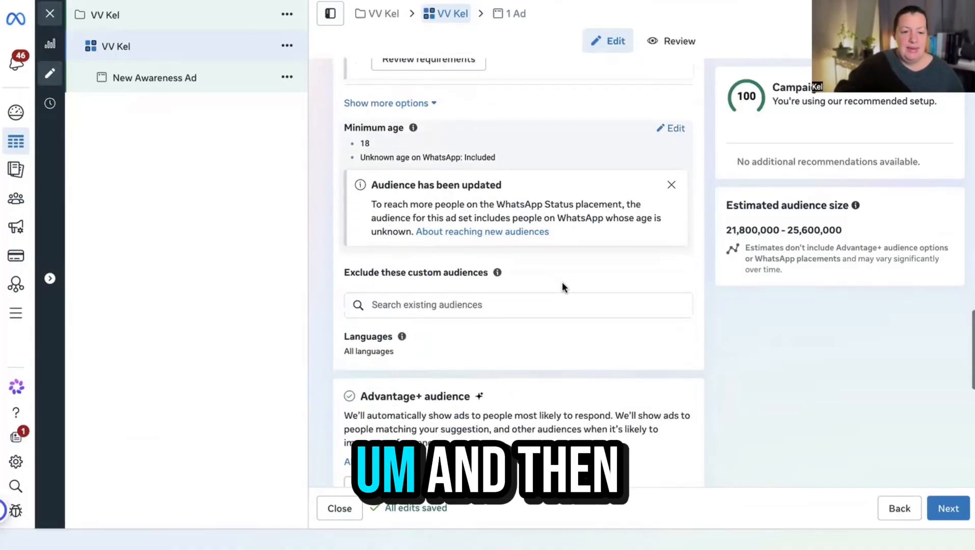
left_click(676, 125)
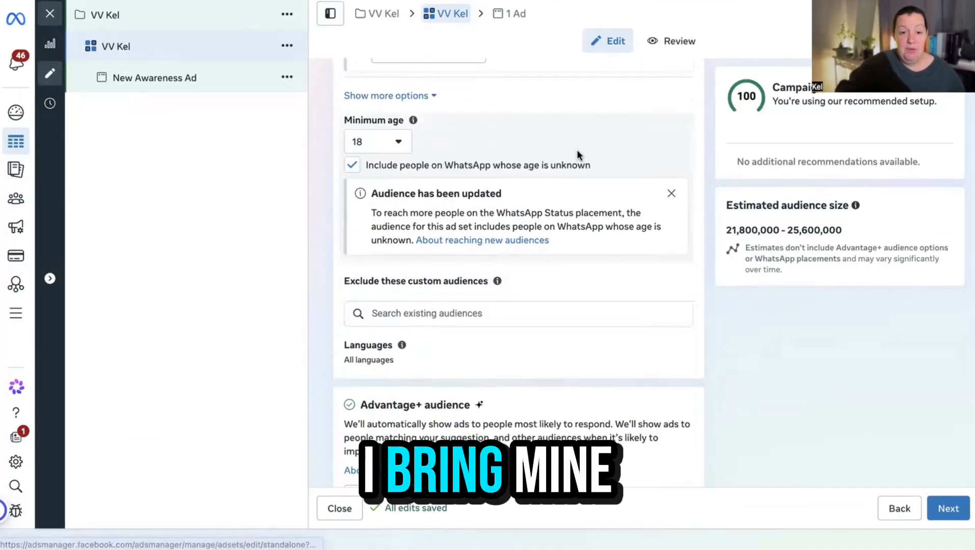
left_click(400, 143)
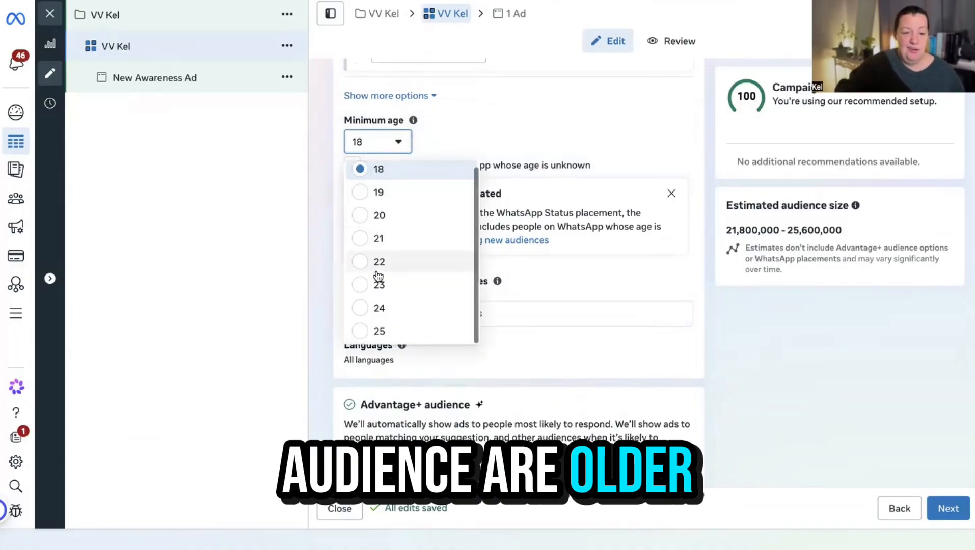
left_click(363, 329)
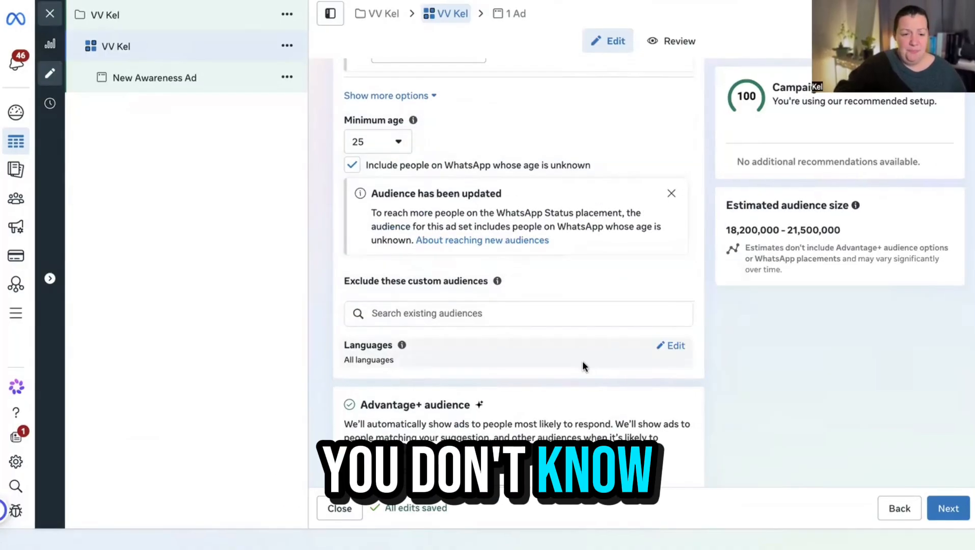
scroll(582, 360, "down", 3)
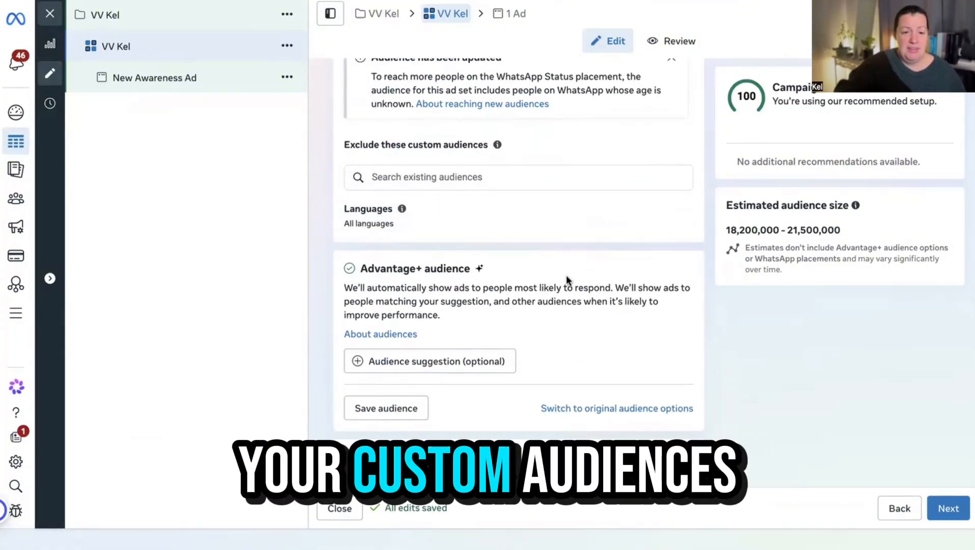
Step: Check the ad set's remaining audience, ad transparency, placement and brand safety settings, and continue to the ad level
scroll(566, 275, "down", 3)
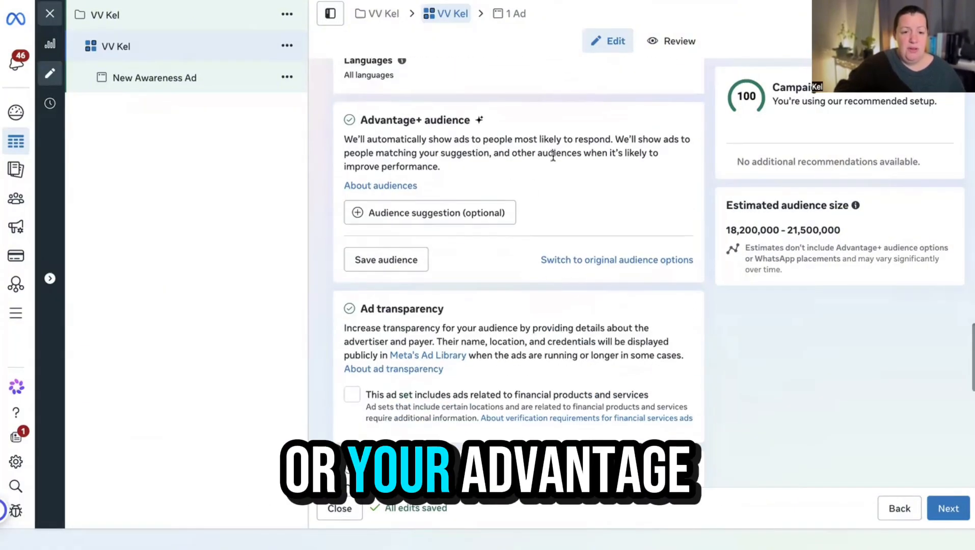
scroll(554, 282, "down", 3)
scroll(535, 351, "down", 4)
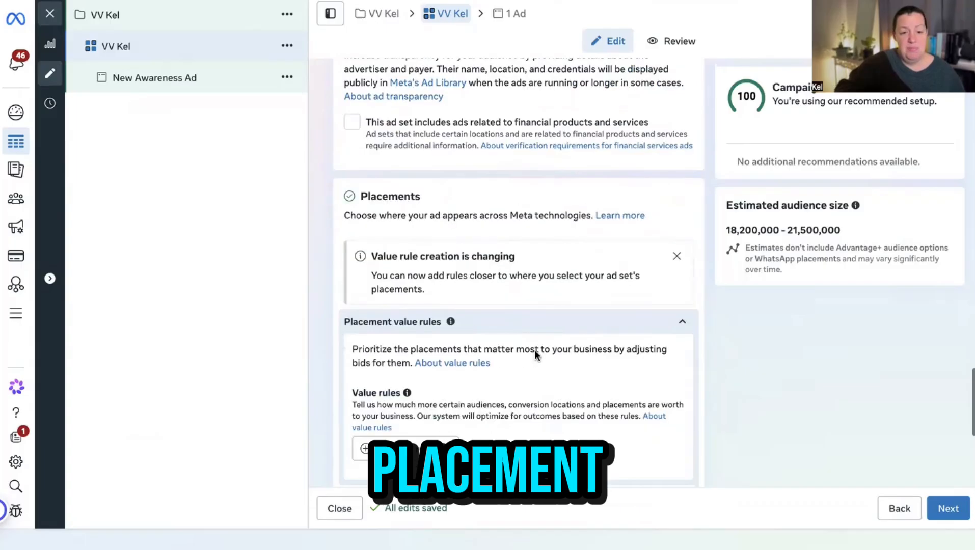
scroll(535, 351, "down", 4)
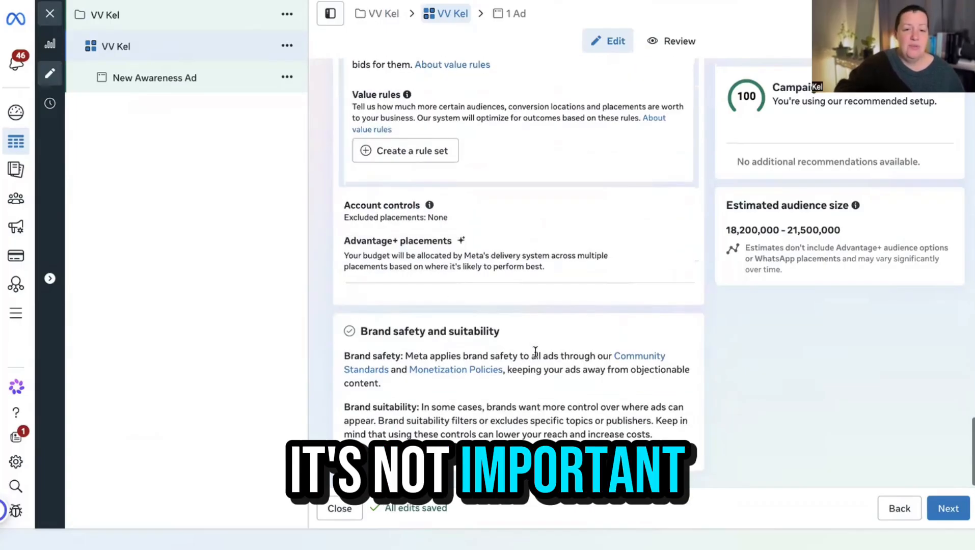
left_click(948, 509)
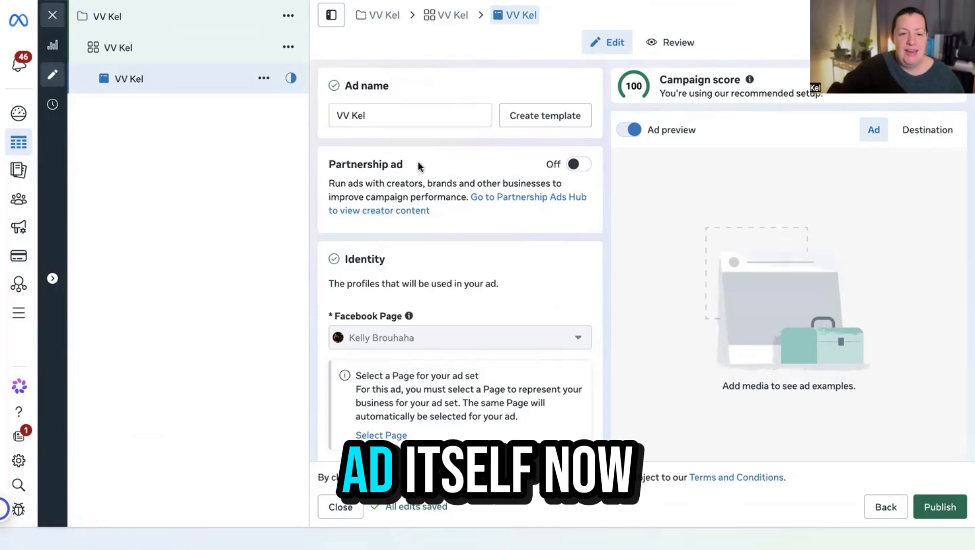
Step: Check the ad's identity profiles and set the ad setup to Use existing post
scroll(467, 232, "down", 3)
mouse_move(467, 235)
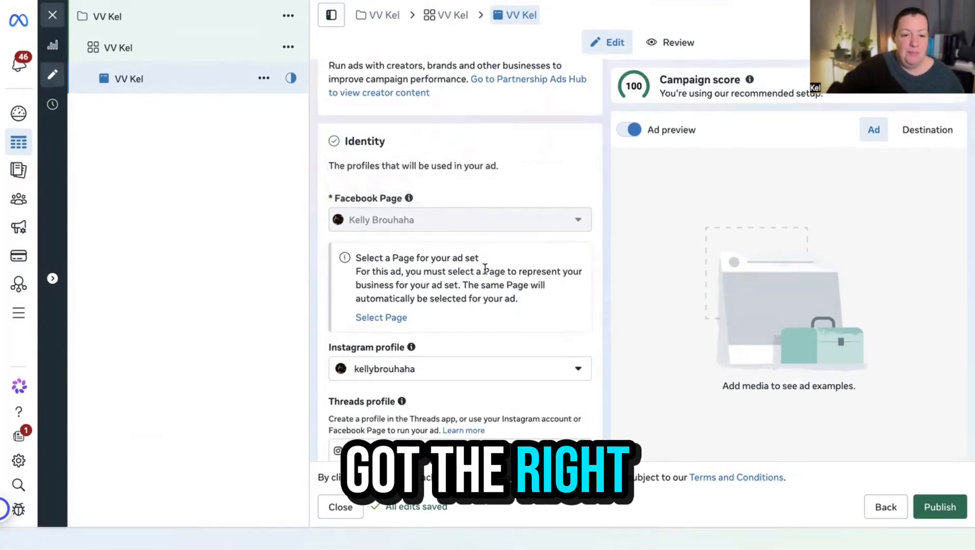
scroll(484, 266, "down", 3)
scroll(484, 270, "down", 3)
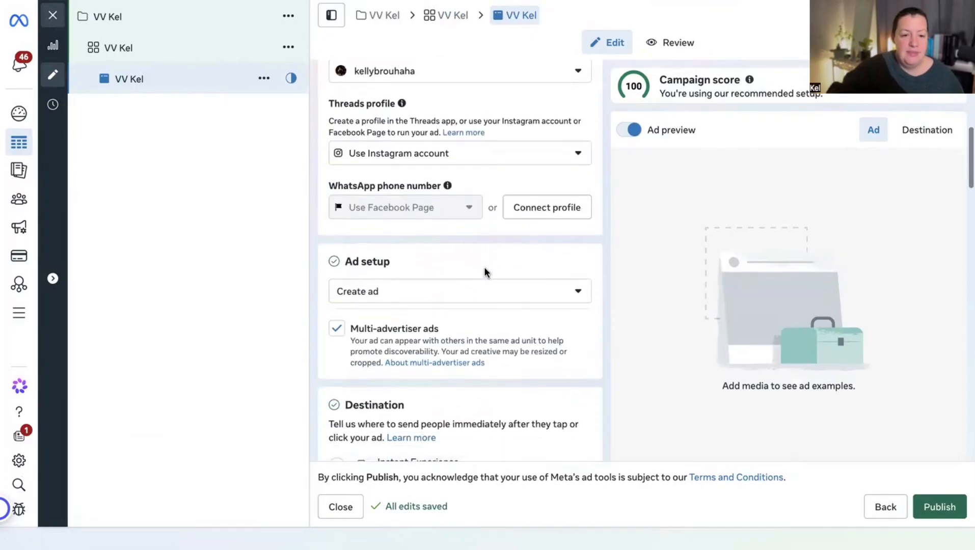
scroll(483, 270, "down", 3)
left_click(473, 153)
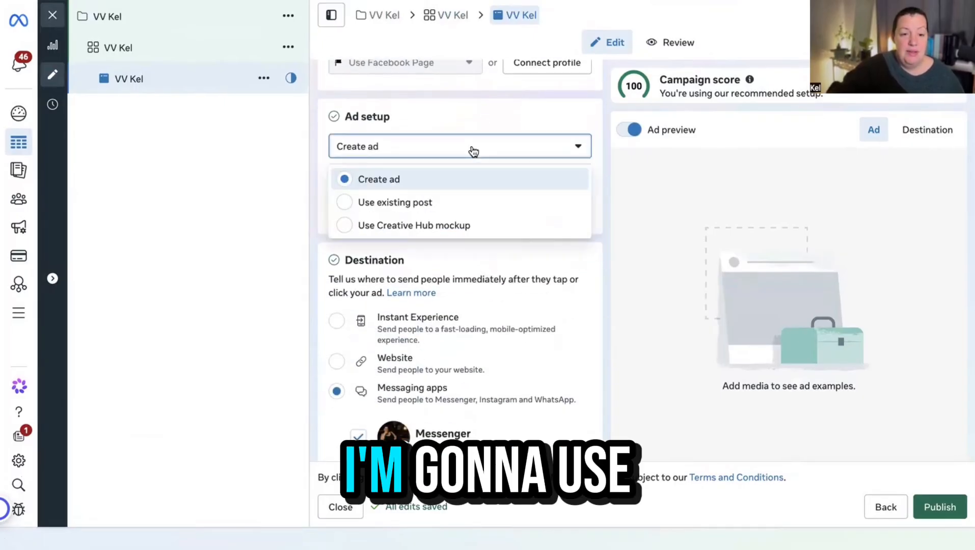
left_click(344, 203)
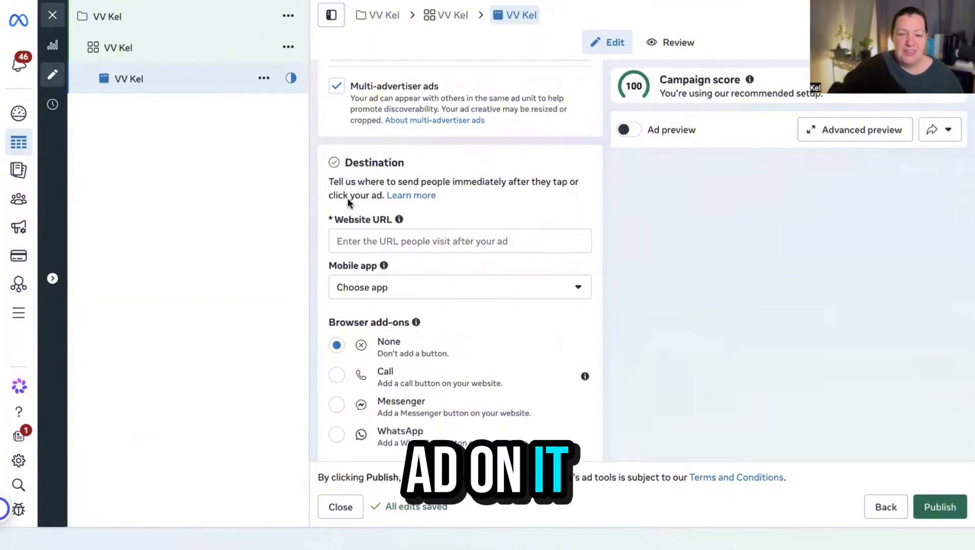
Step: Enter the artist's website address as the ad's destination Website URL, with no mobile app chosen
scroll(469, 173, "up", 5)
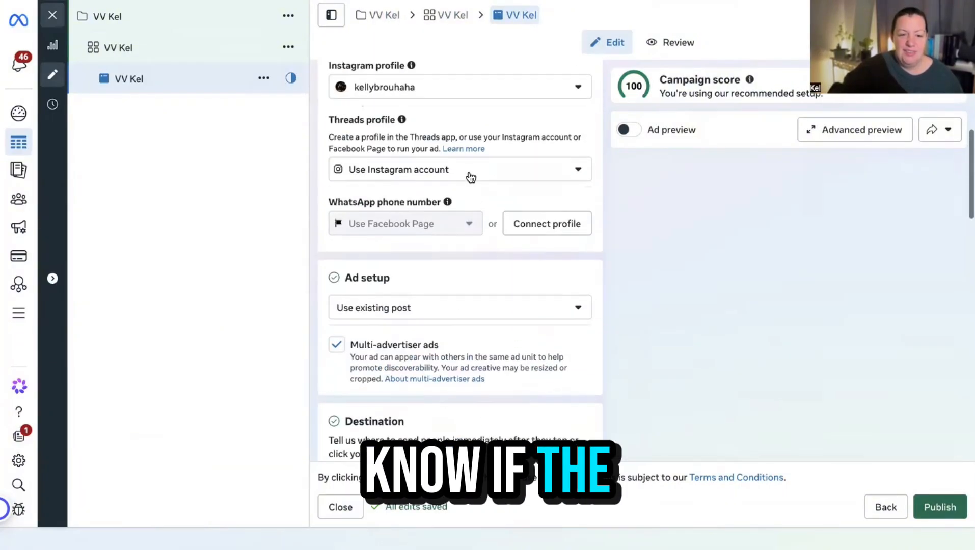
scroll(470, 177, "down", 3)
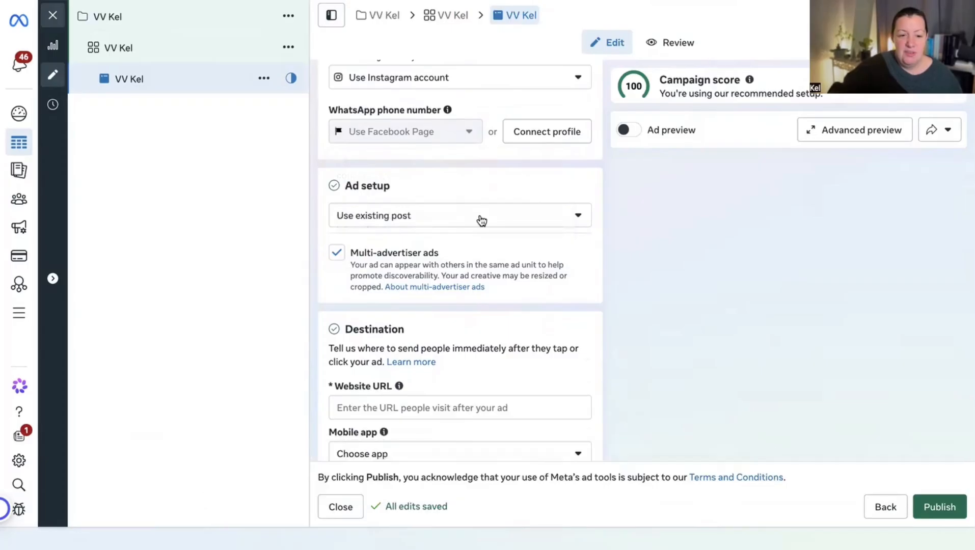
scroll(481, 220, "down", 3)
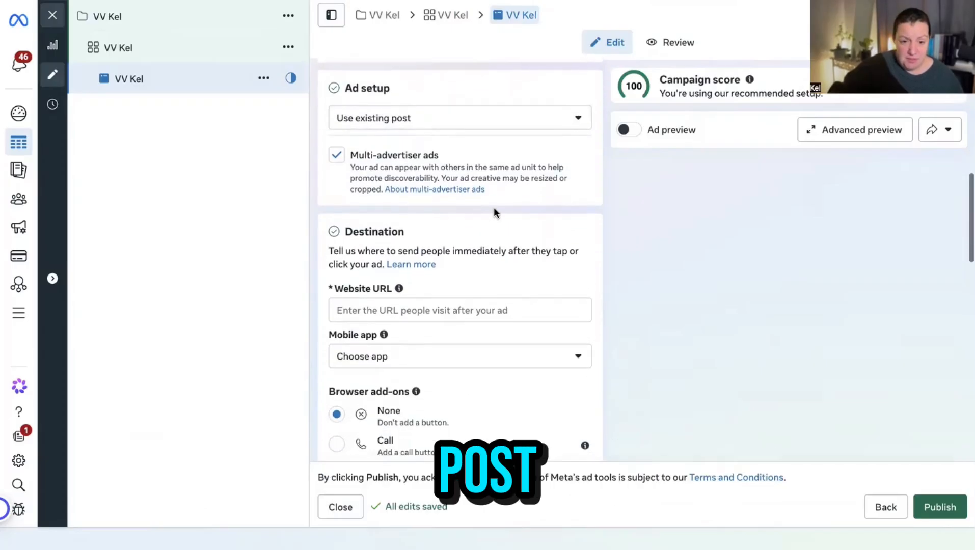
scroll(517, 198, "down", 3)
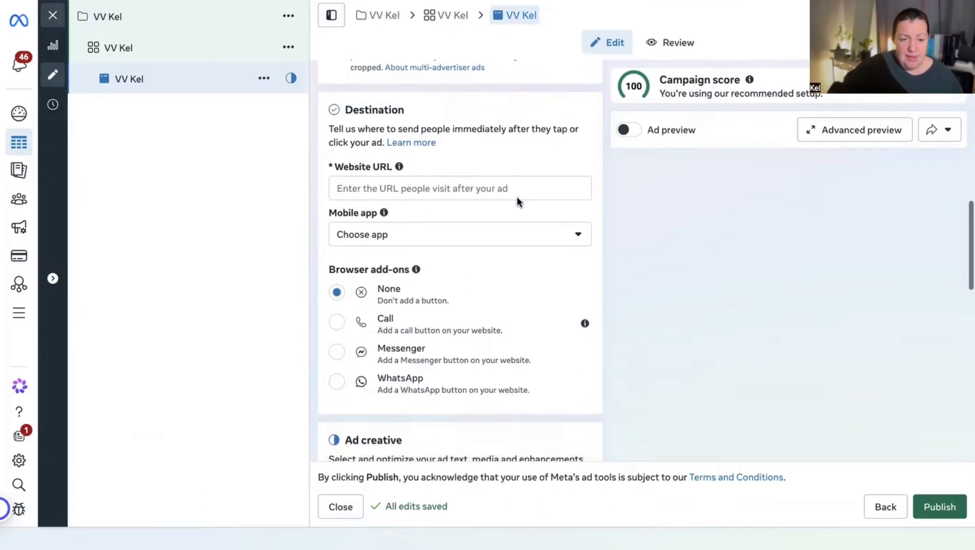
scroll(516, 199, "up", 3)
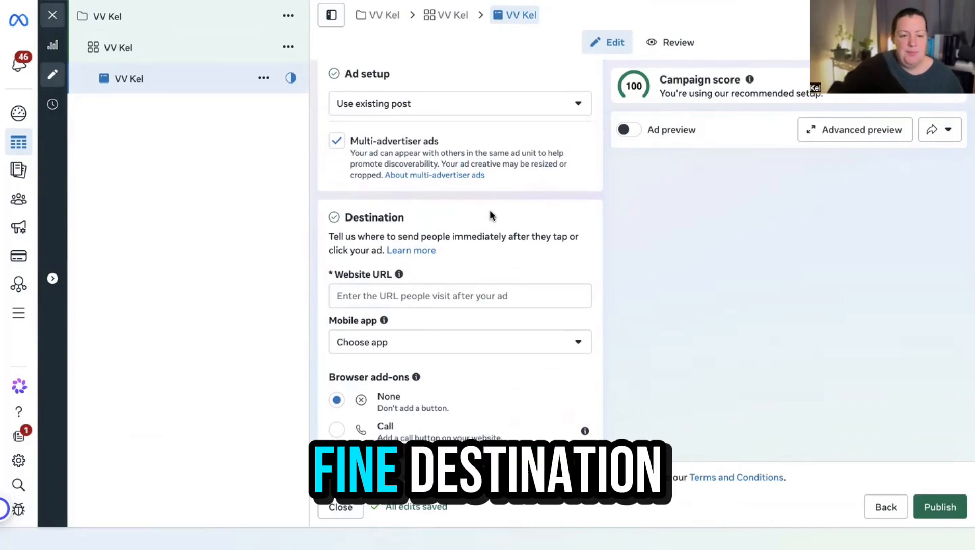
scroll(491, 216, "down", 3)
left_click(465, 146)
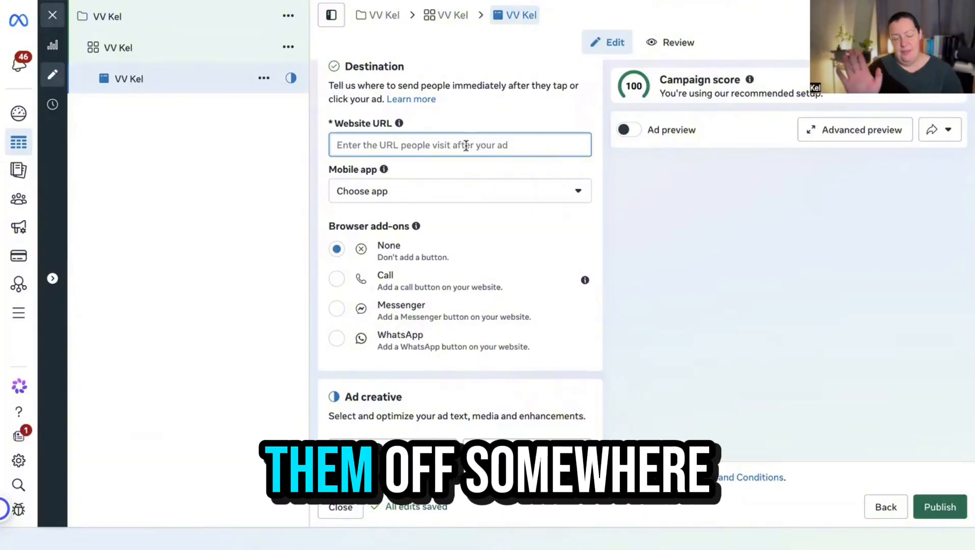
type("htt")
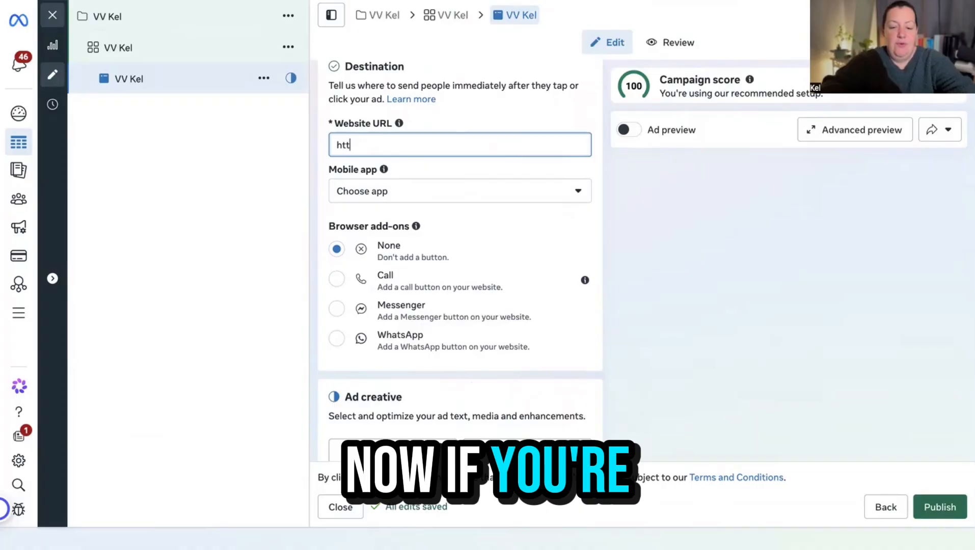
type("p://")
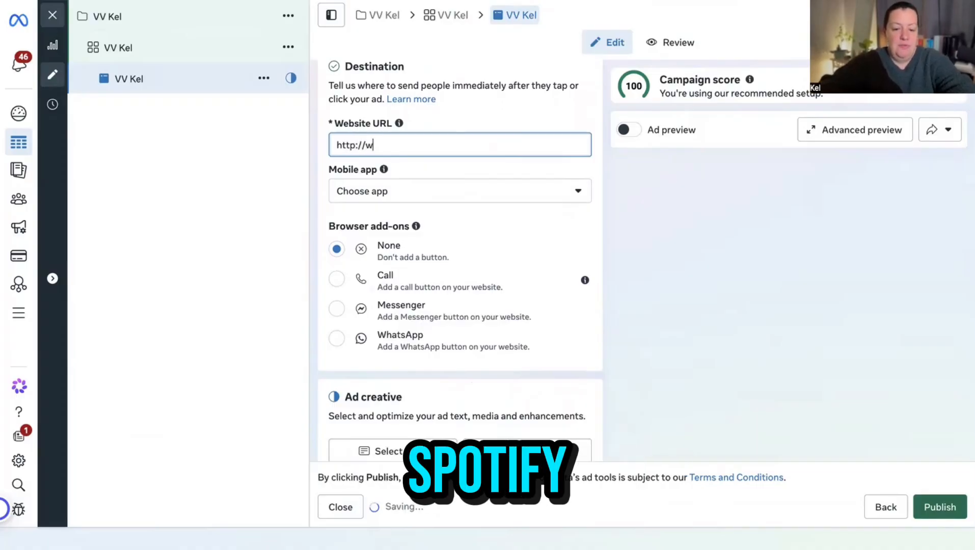
type("www.kell")
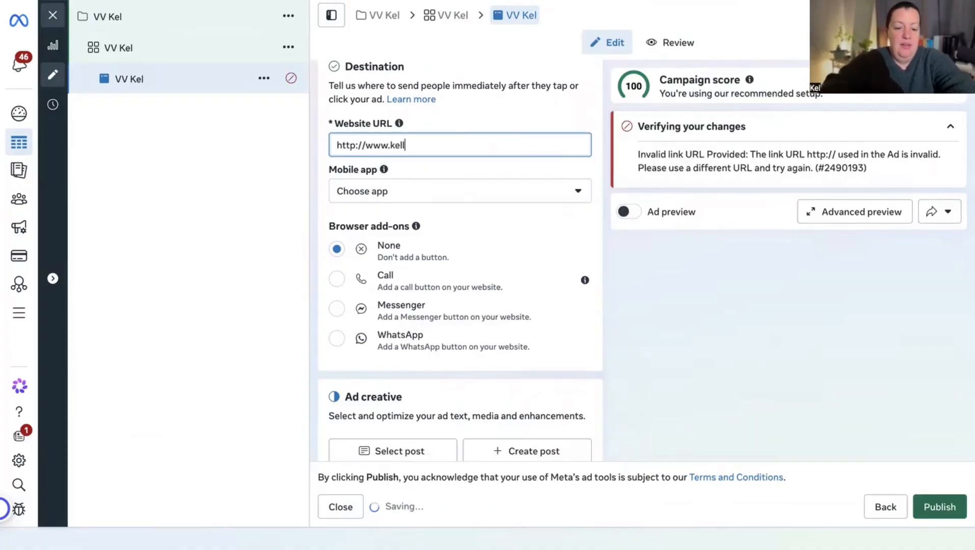
type("ybrouhaha.")
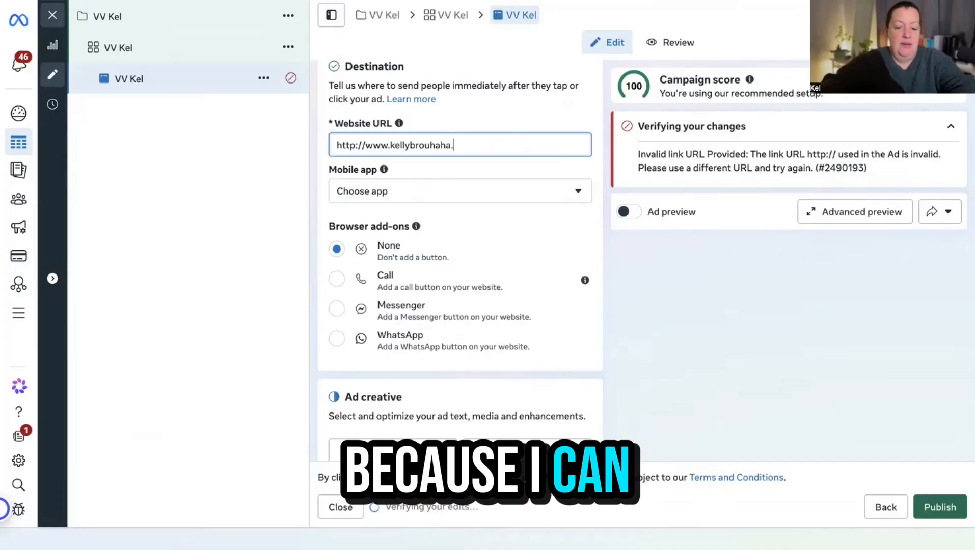
type("com.au")
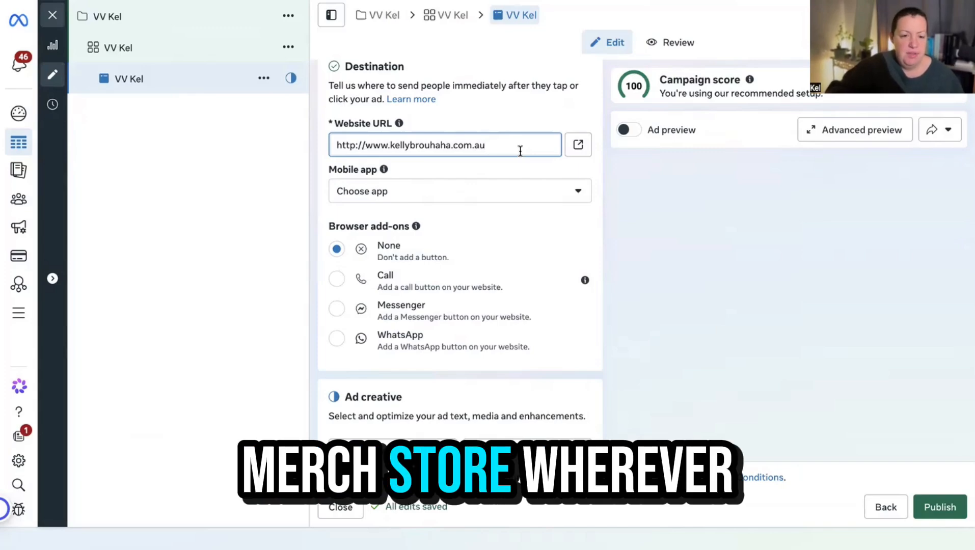
scroll(528, 164, "up", 1)
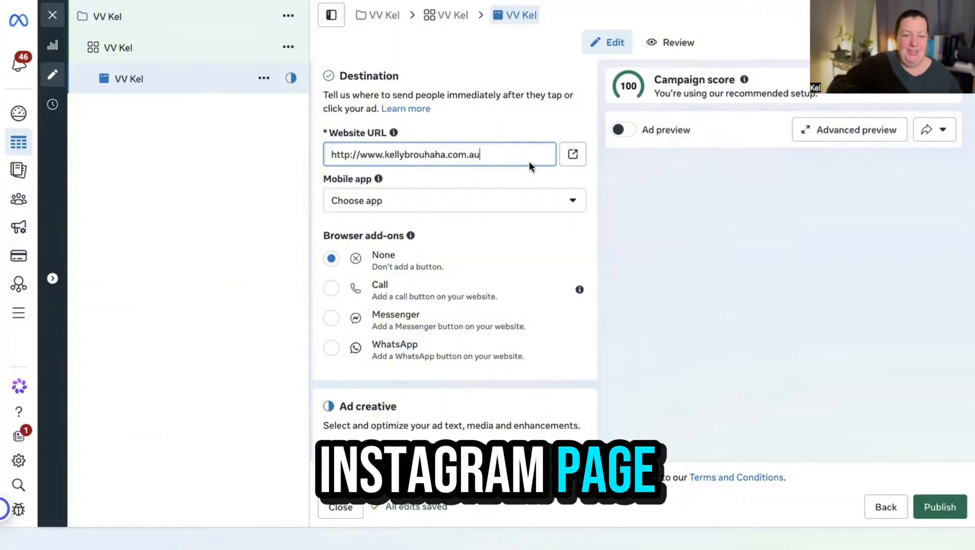
scroll(529, 161, "down", 2)
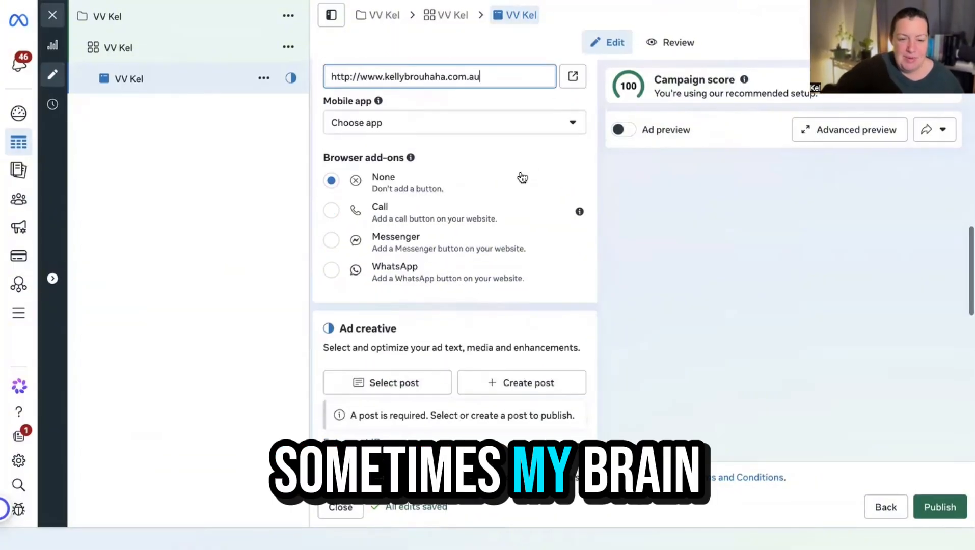
left_click(476, 129)
left_click(477, 128)
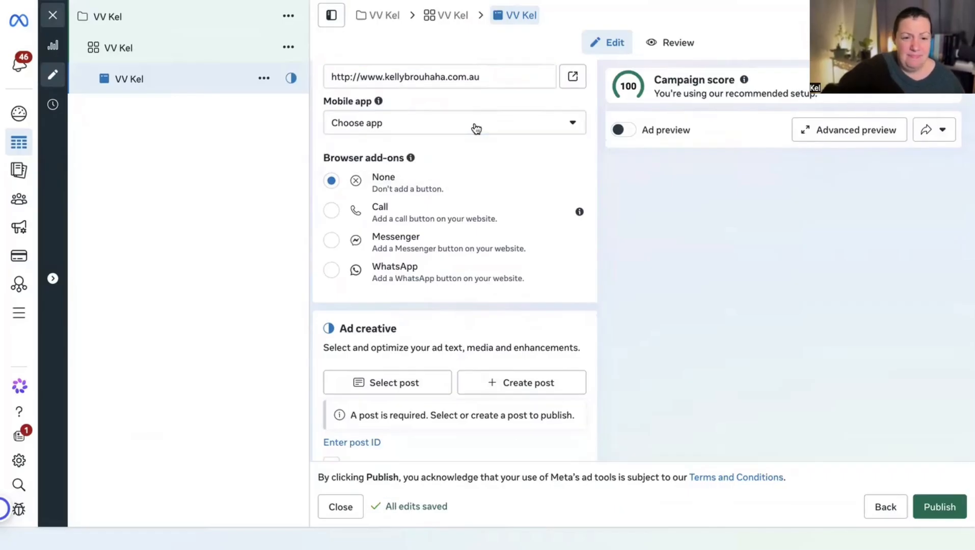
Step: Select the Jul 26, 2026 Instagram reel beginning "every night I go searching" as the ad's existing post
scroll(503, 167, "down", 5)
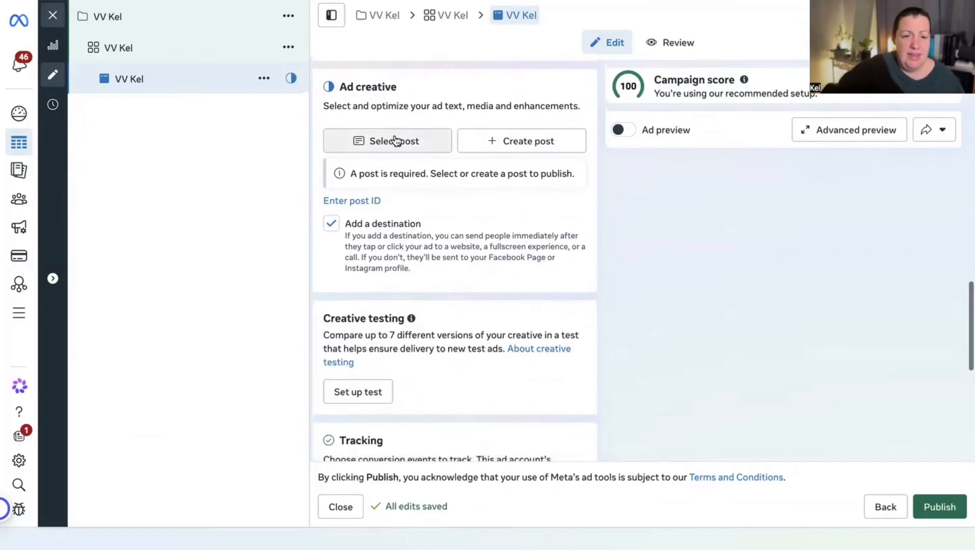
left_click(394, 137)
scroll(183, 298, "down", 3)
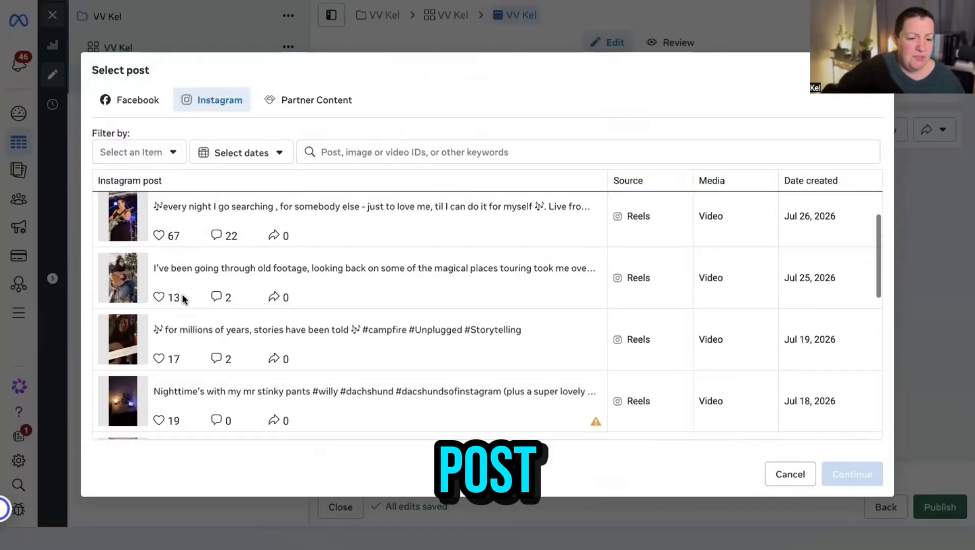
scroll(165, 268, "up", 2)
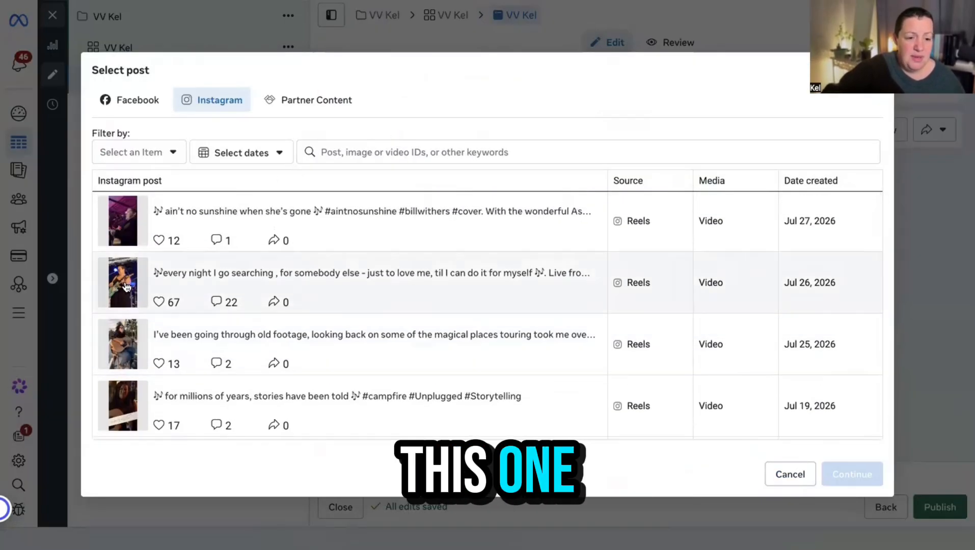
left_click(126, 286)
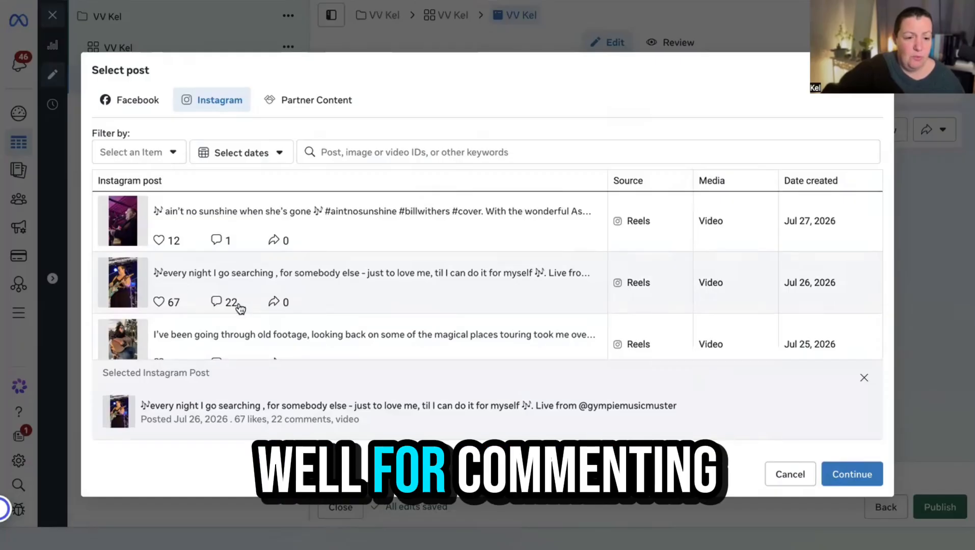
left_click(856, 477)
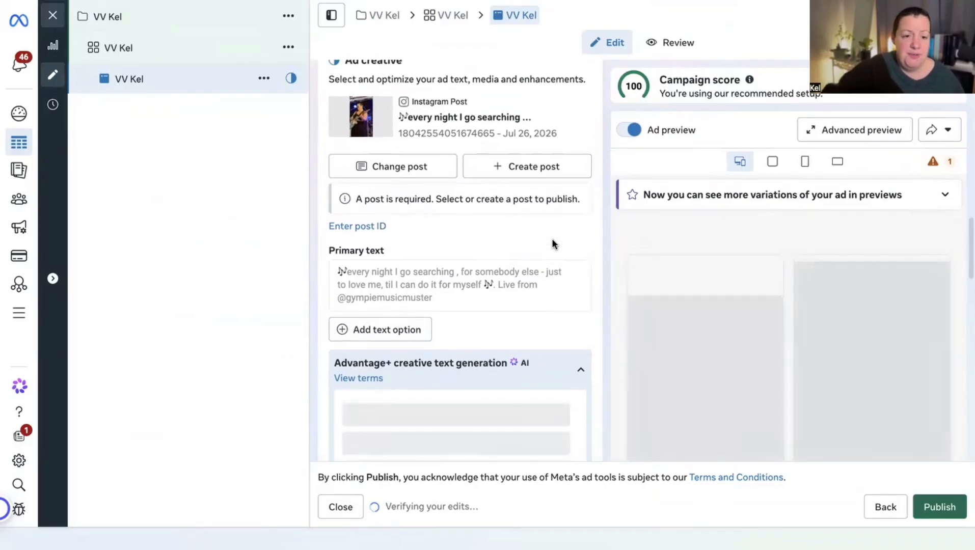
Step: Examine the ad's primary text and its previews across the Facebook and Instagram feed, Stories and Reels placements
scroll(551, 238, "down", 2)
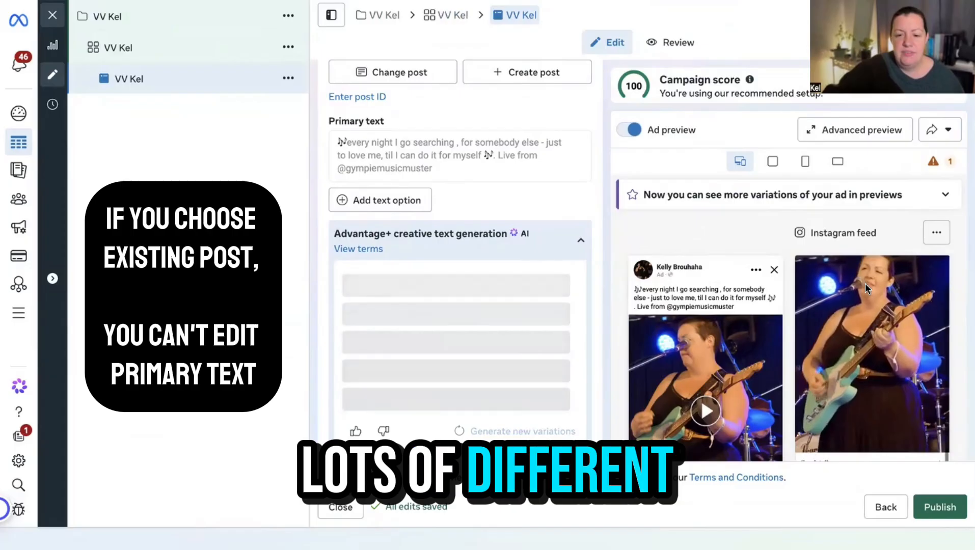
scroll(744, 300, "down", 5)
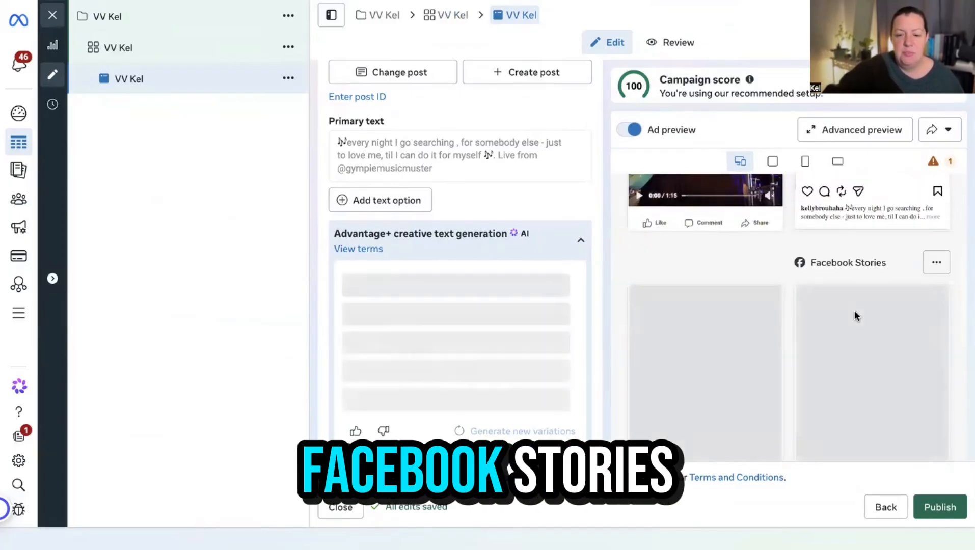
scroll(855, 313, "down", 5)
scroll(854, 312, "down", 1)
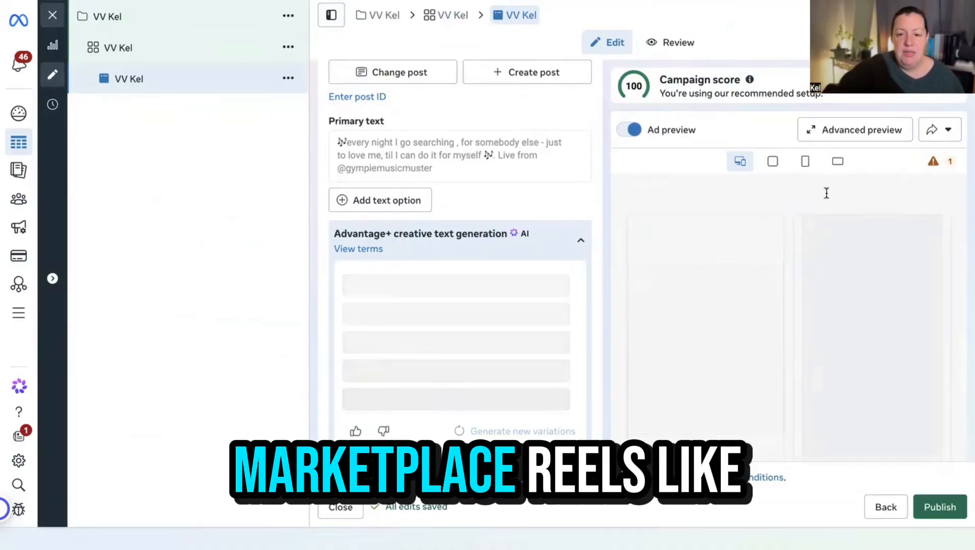
scroll(854, 296, "down", 5)
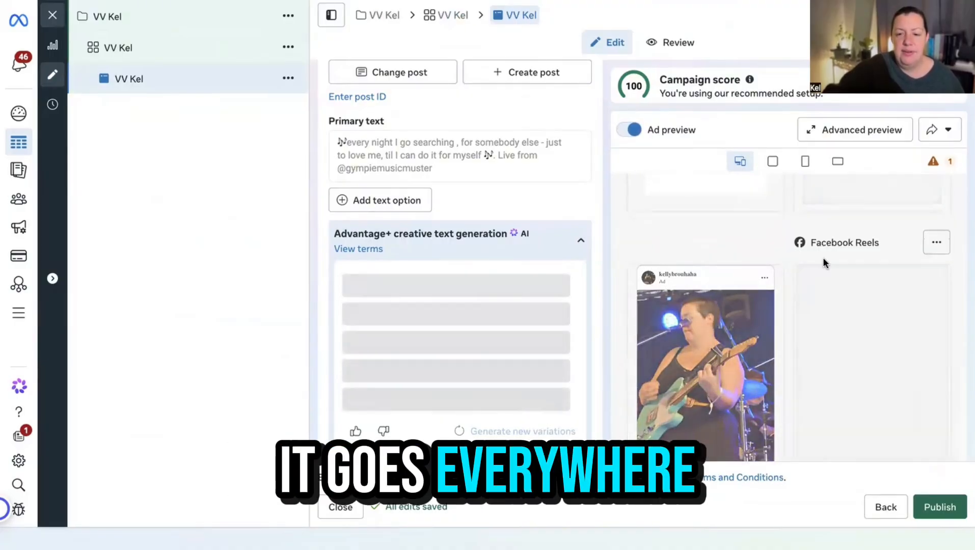
scroll(824, 259, "down", 4)
scroll(821, 253, "up", 15)
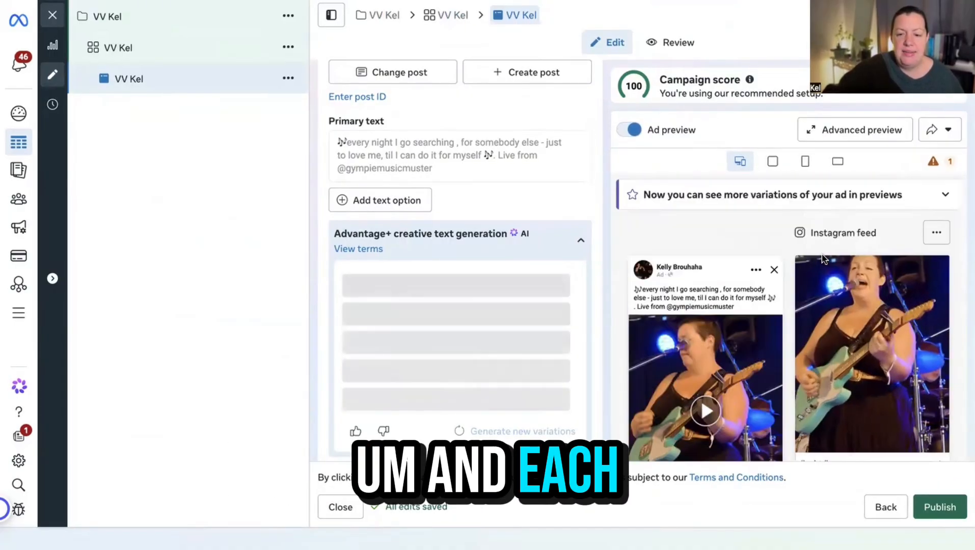
scroll(734, 306, "down", 1)
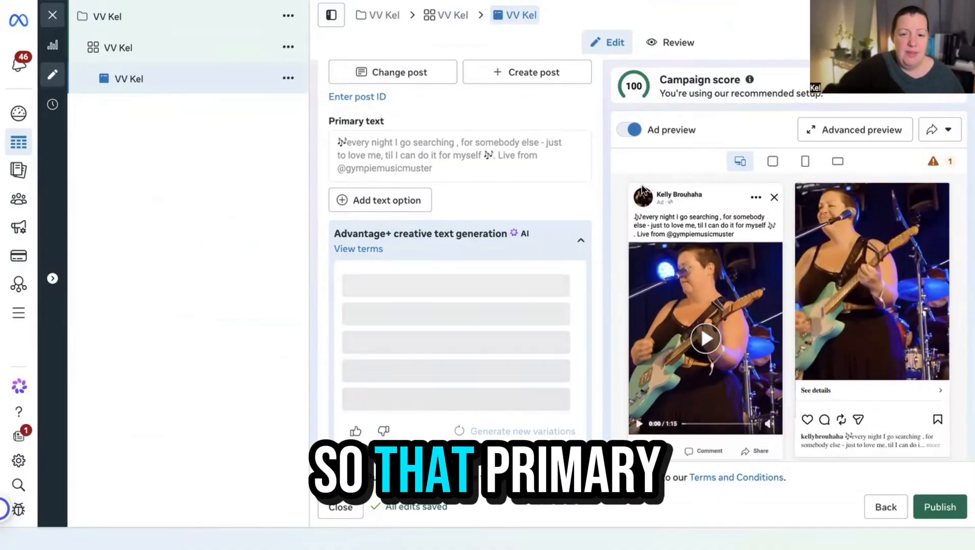
scroll(703, 240, "up", 1)
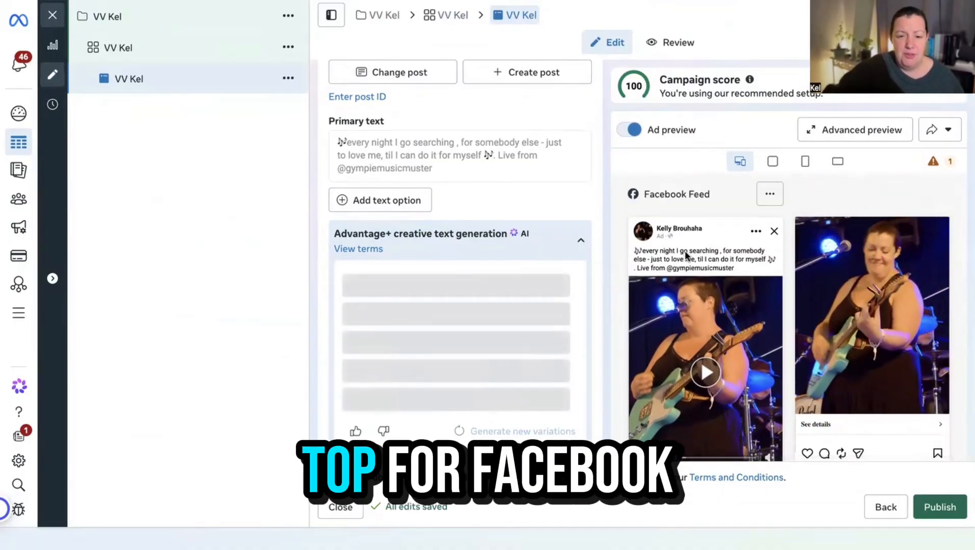
scroll(889, 250, "down", 2)
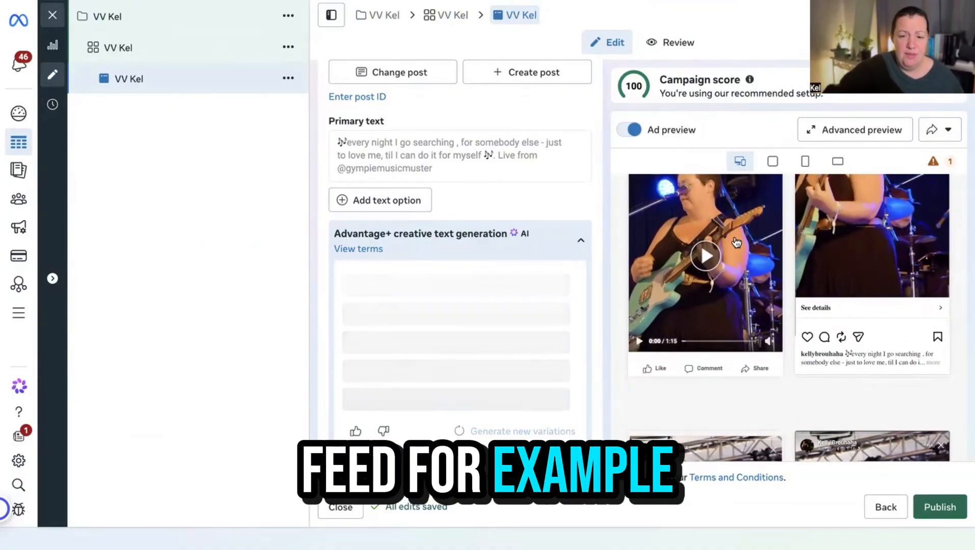
Step: Set the ad's call to action to Learn more, keeping the website destination and no browser add-on
scroll(726, 249, "up", 2)
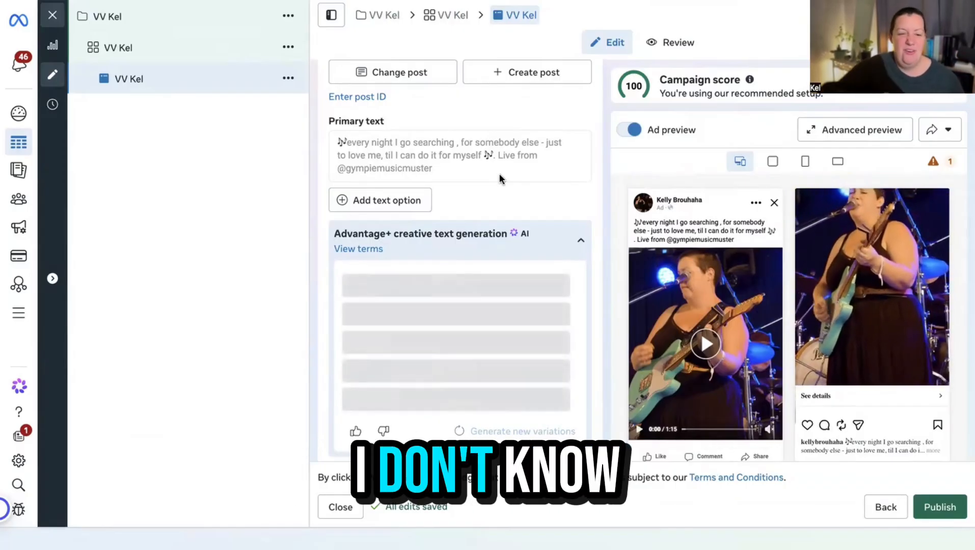
scroll(499, 172, "down", 3)
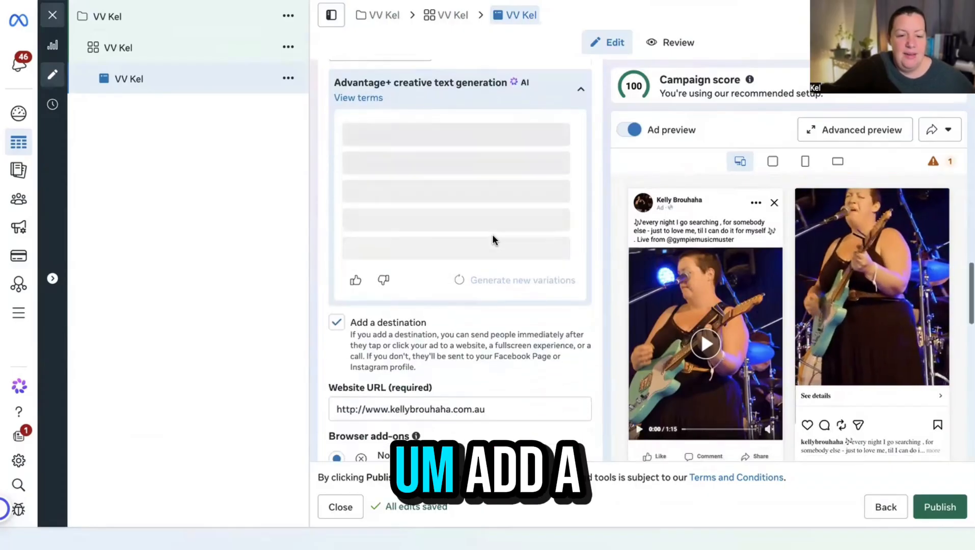
scroll(493, 234, "down", 4)
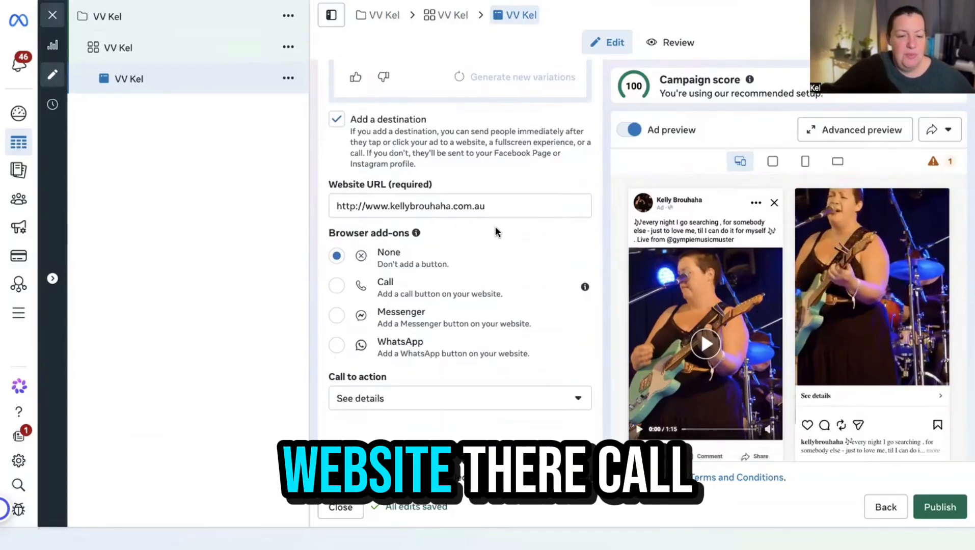
scroll(496, 228, "down", 4)
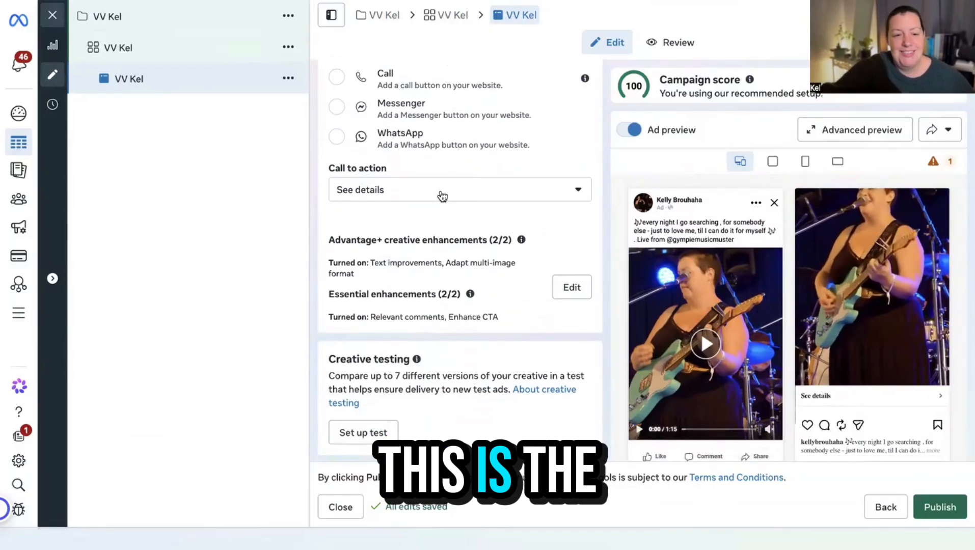
left_click(442, 197)
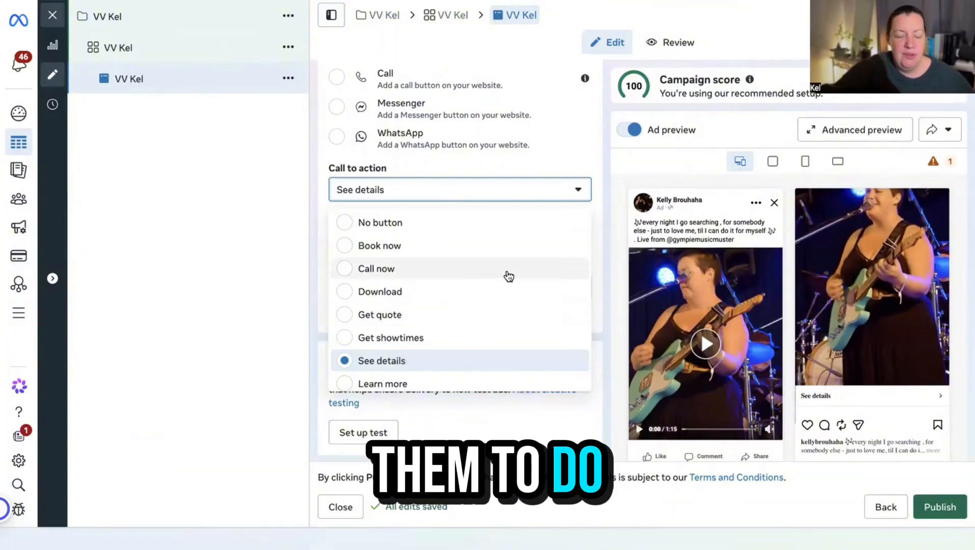
scroll(509, 276, "down", 3)
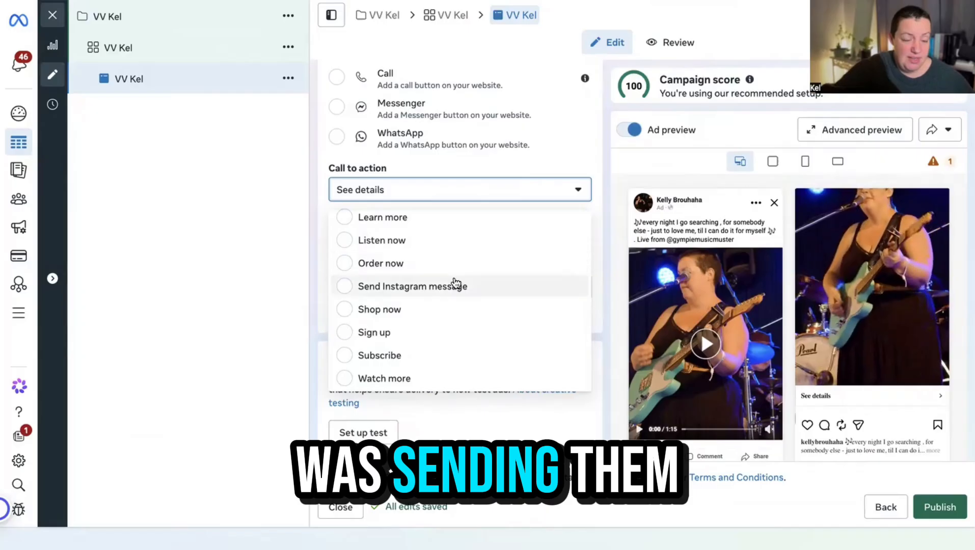
scroll(455, 282, "up", 3)
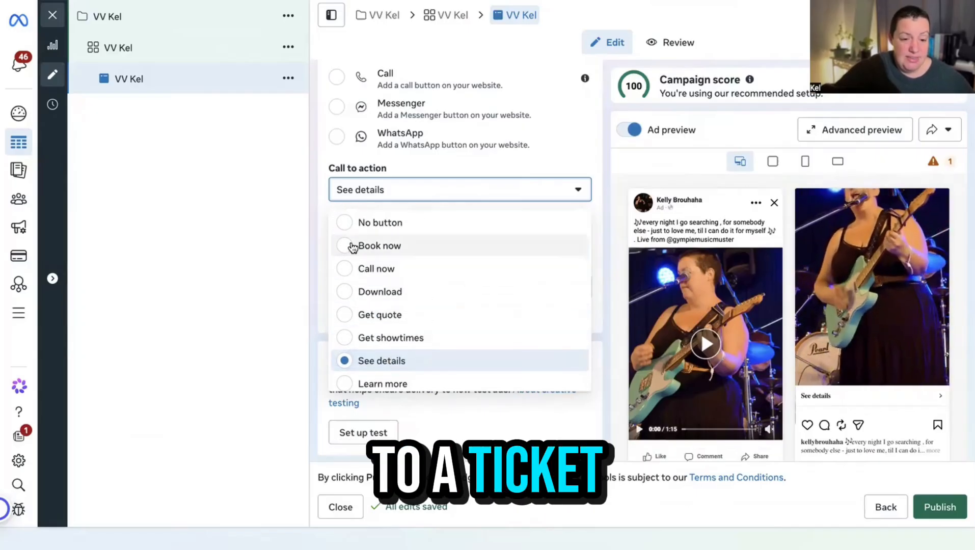
scroll(429, 297, "down", 5)
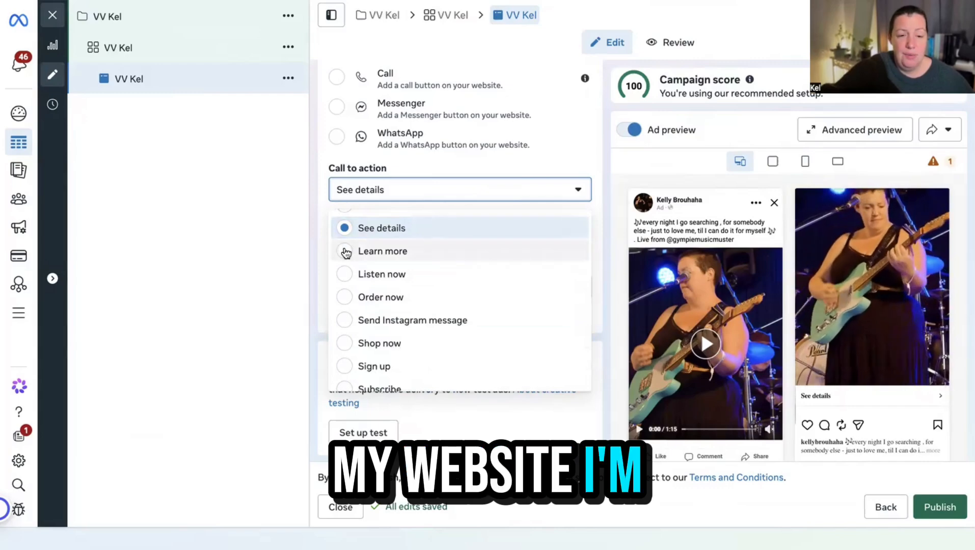
left_click(346, 252)
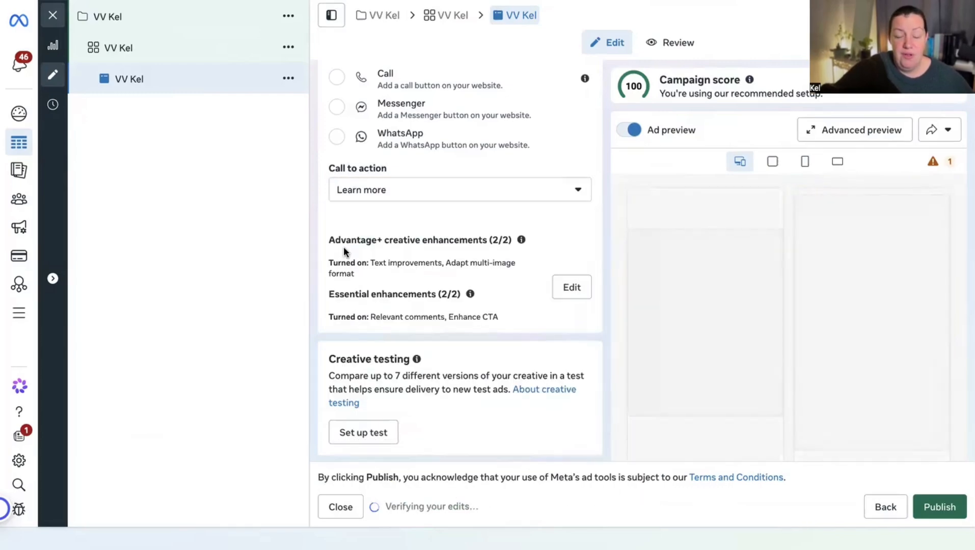
left_click(398, 194)
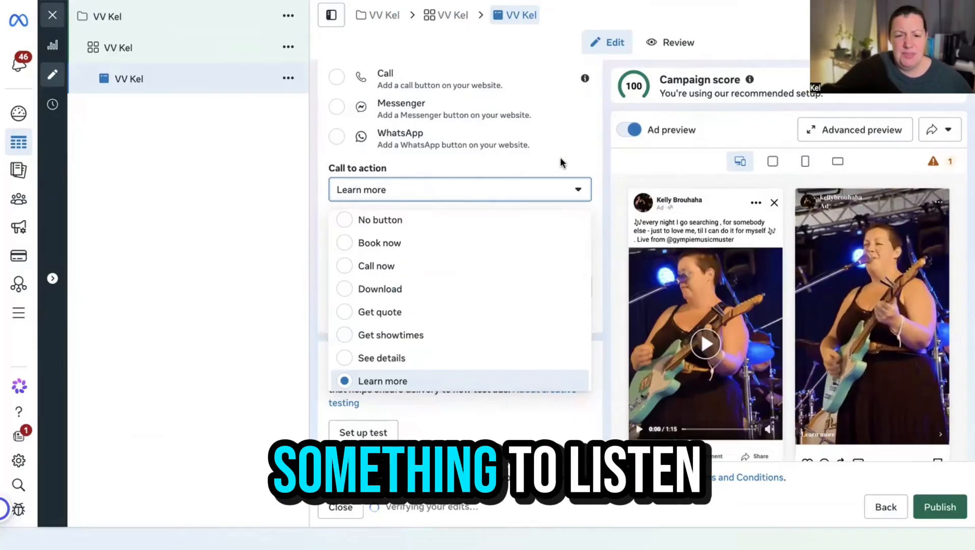
left_click(578, 157)
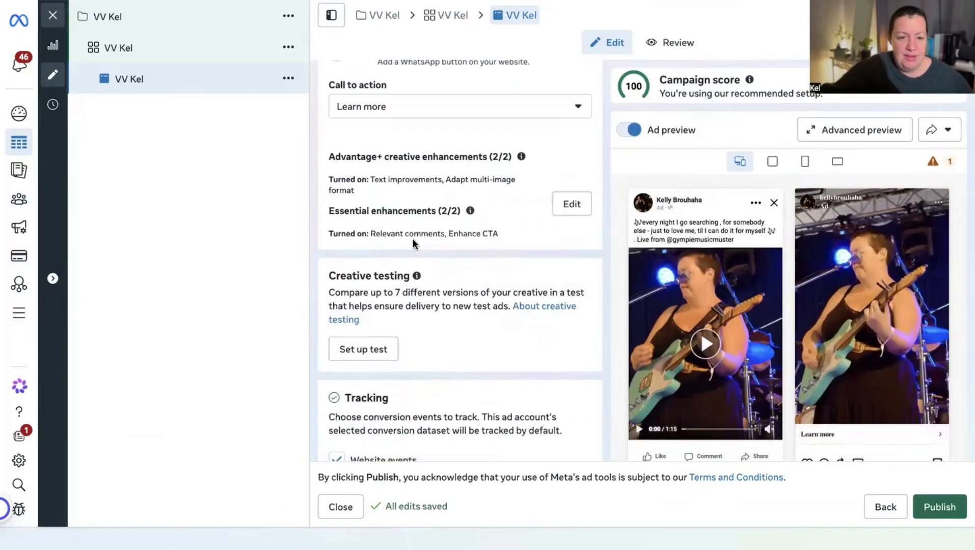
Step: Turn Website events off and back on in the ad's tracking settings
scroll(412, 238, "down", 2)
scroll(467, 219, "down", 8)
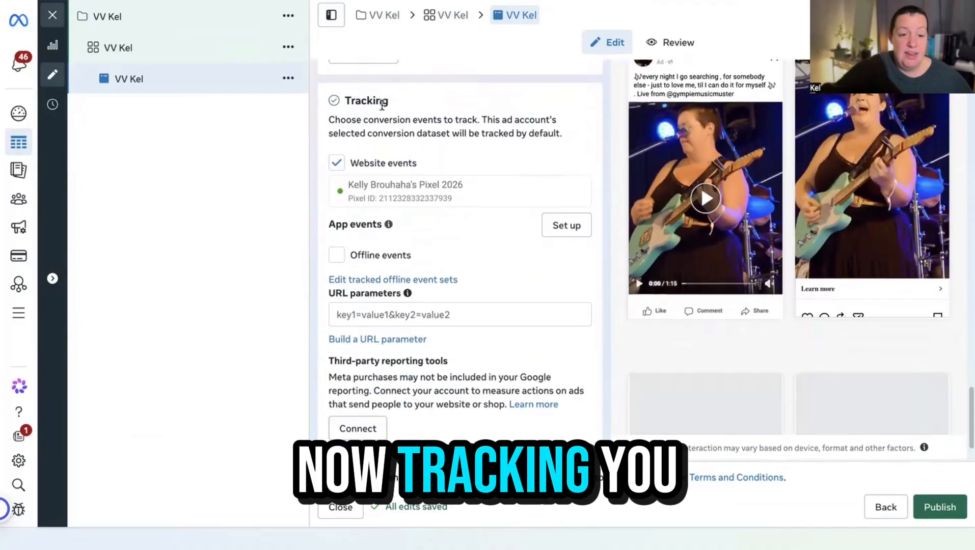
left_click(337, 164)
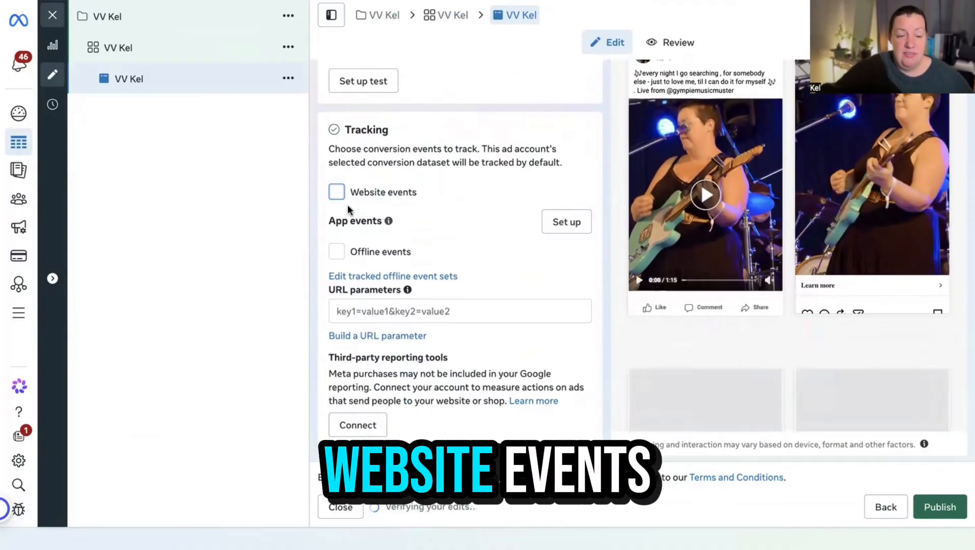
left_click(337, 192)
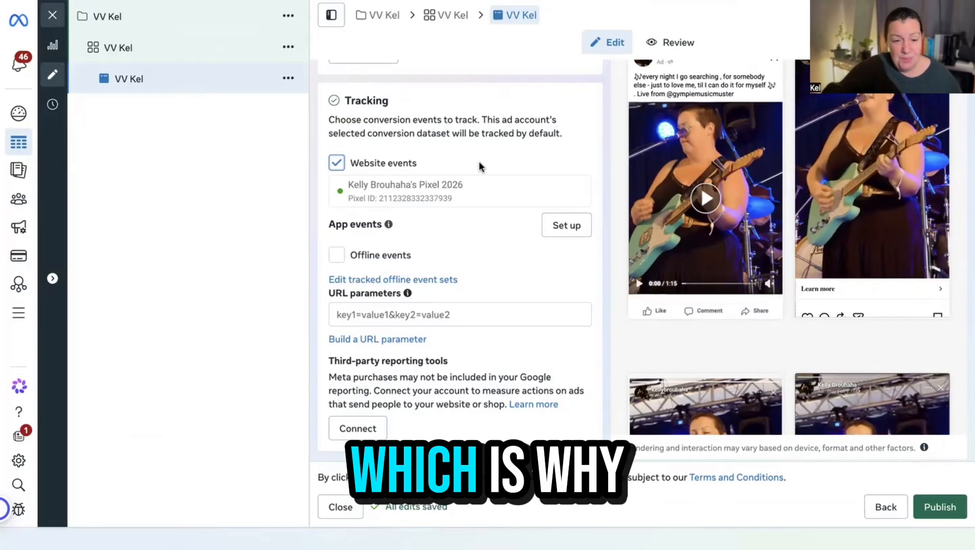
Step: Publish the ad, skipping the tax information confirmation, and check the new campaign's delivery status in the campaigns list
scroll(598, 155, "down", 1)
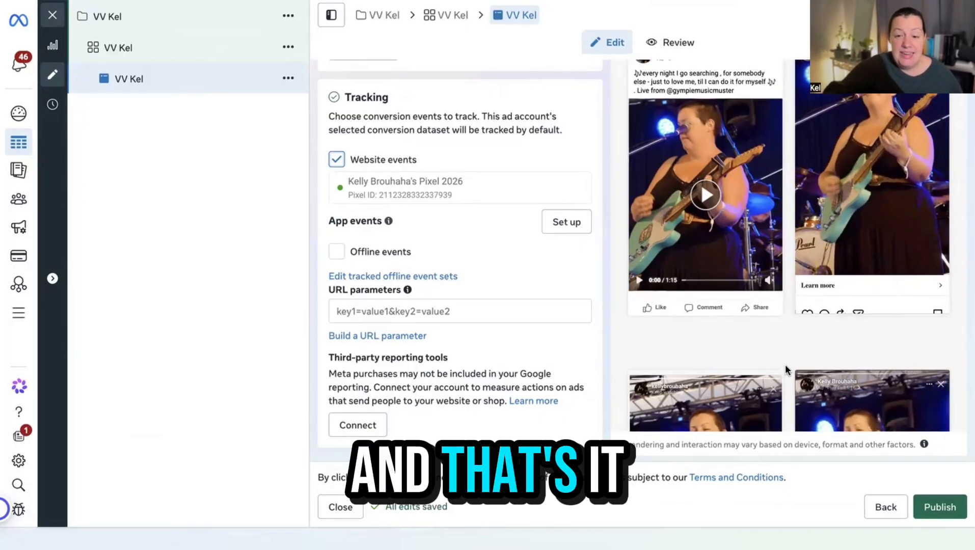
left_click(932, 505)
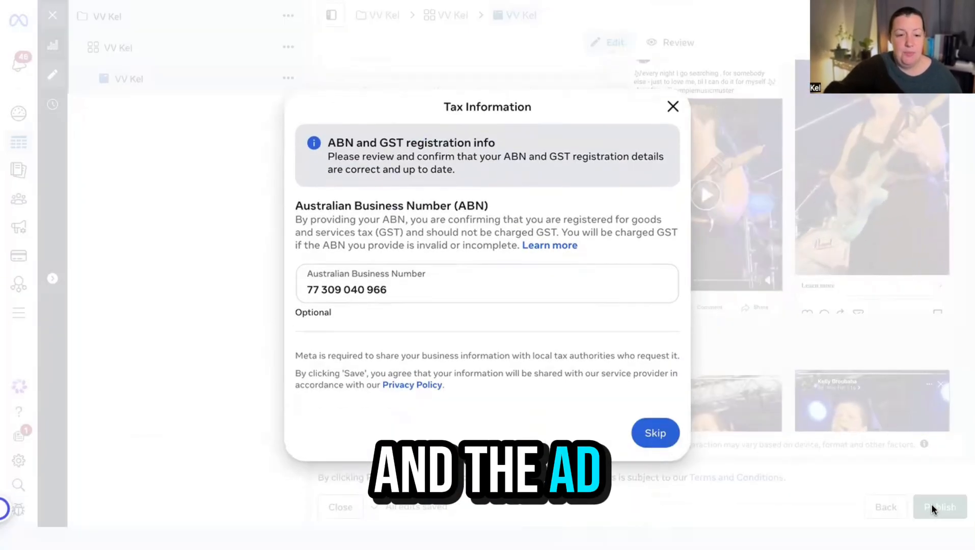
left_click(656, 433)
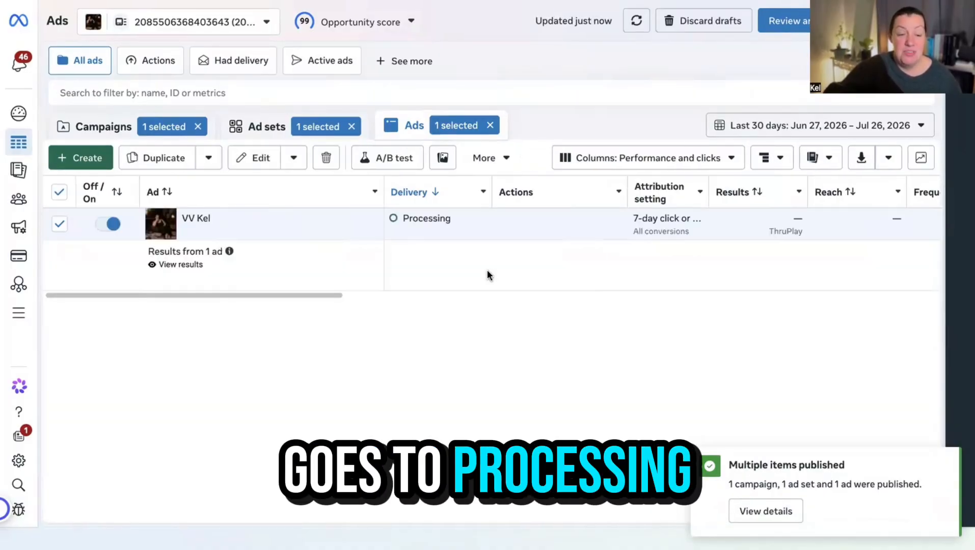
left_click(90, 126)
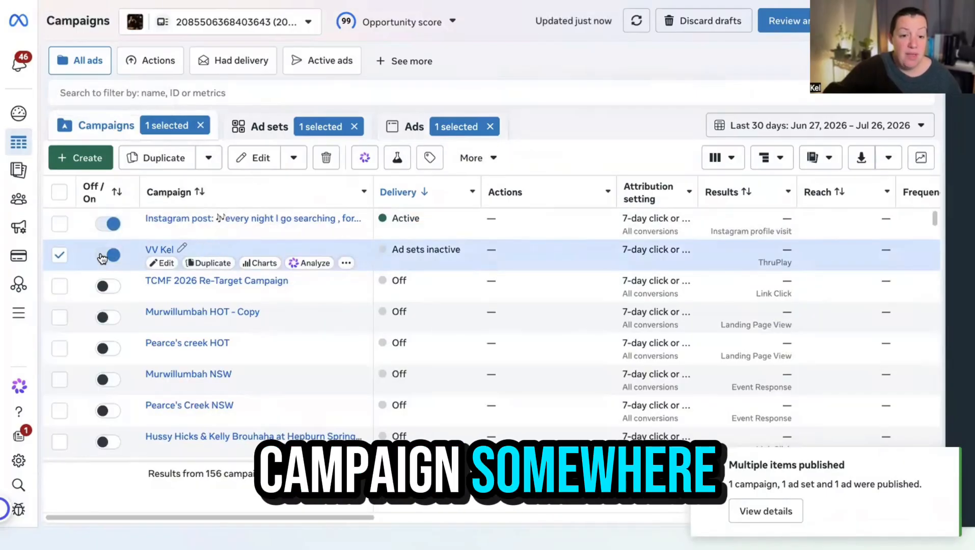
left_click_drag(467, 249, 384, 252)
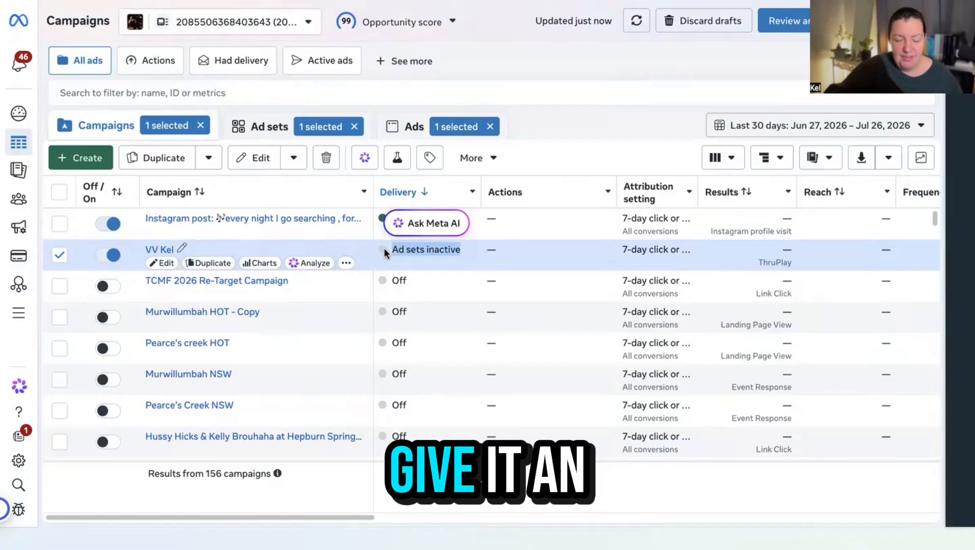